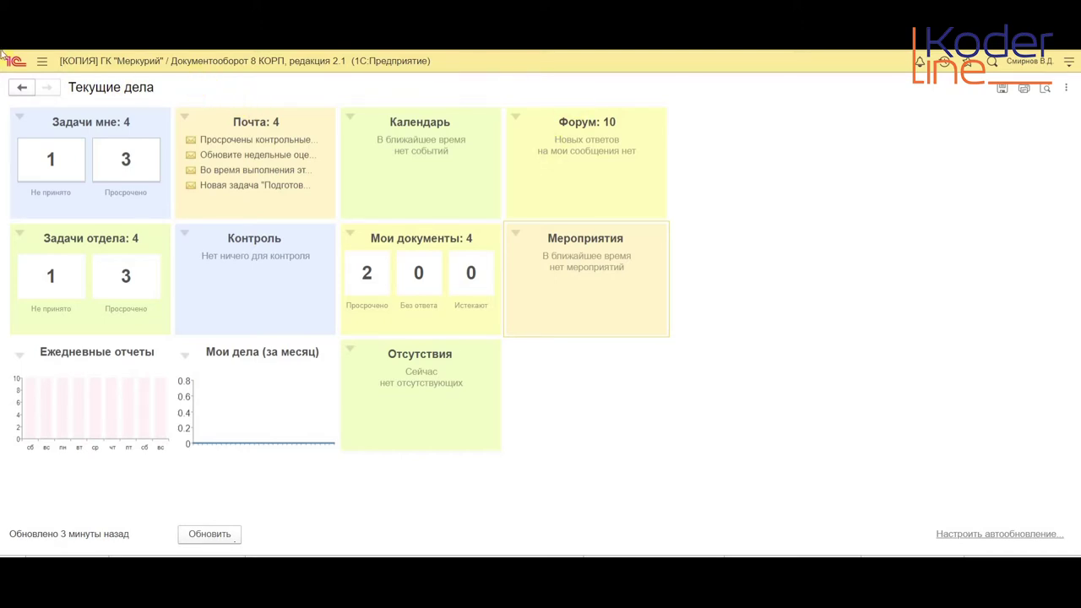
- Open the list of all events (Все мероприятия) in the Совместная работа section
{"action": "left_click", "coordinate": [41, 62]}
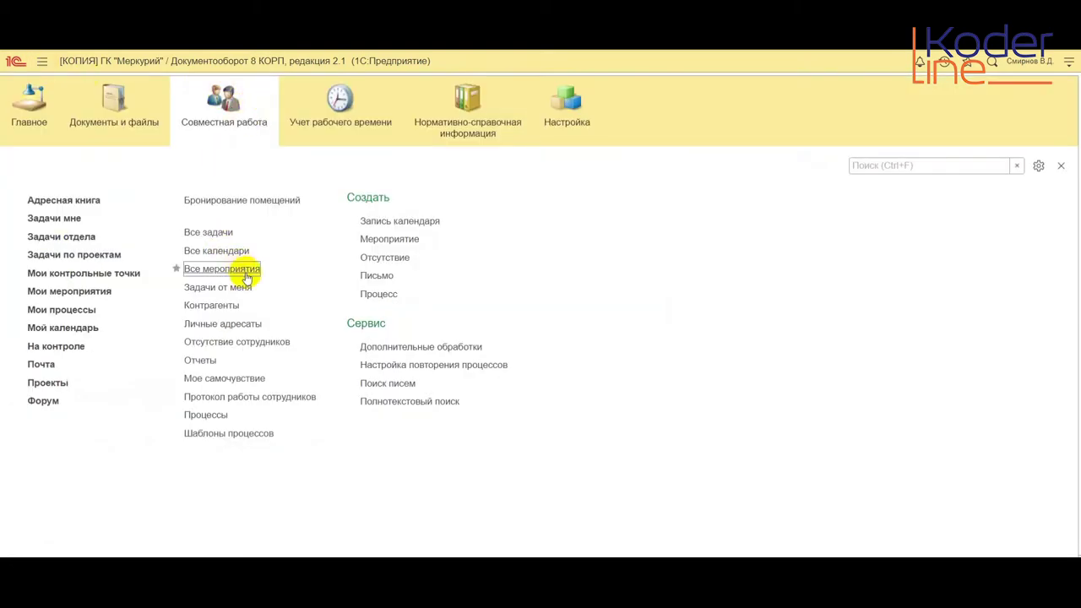
{"action": "left_click", "coordinate": [243, 271]}
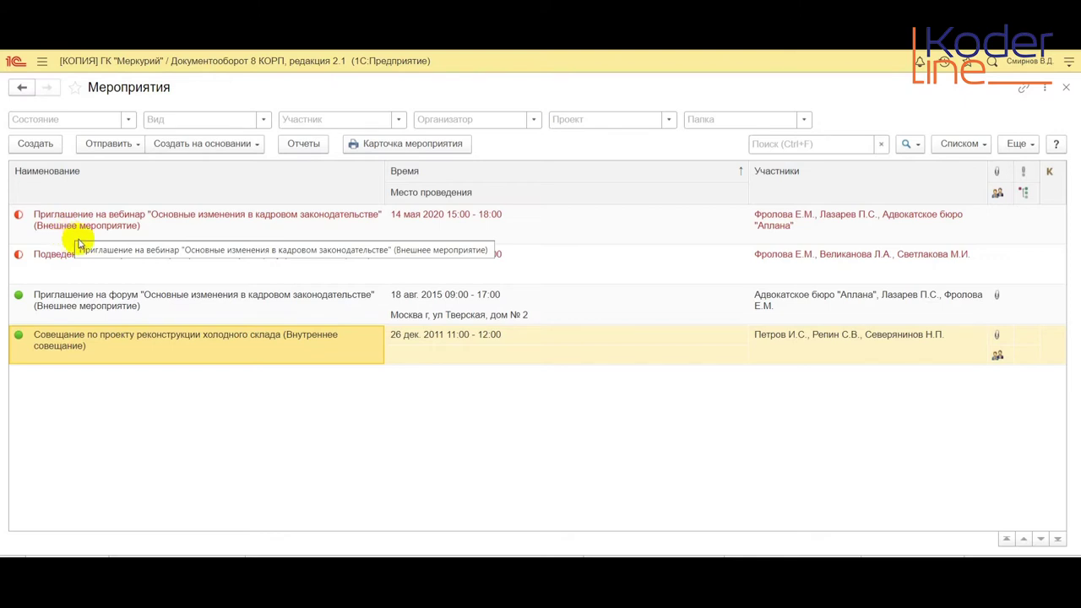
- Start a new event from the section's create commands, from the all-events list and from Мои мероприятия
{"action": "left_click", "coordinate": [42, 62]}
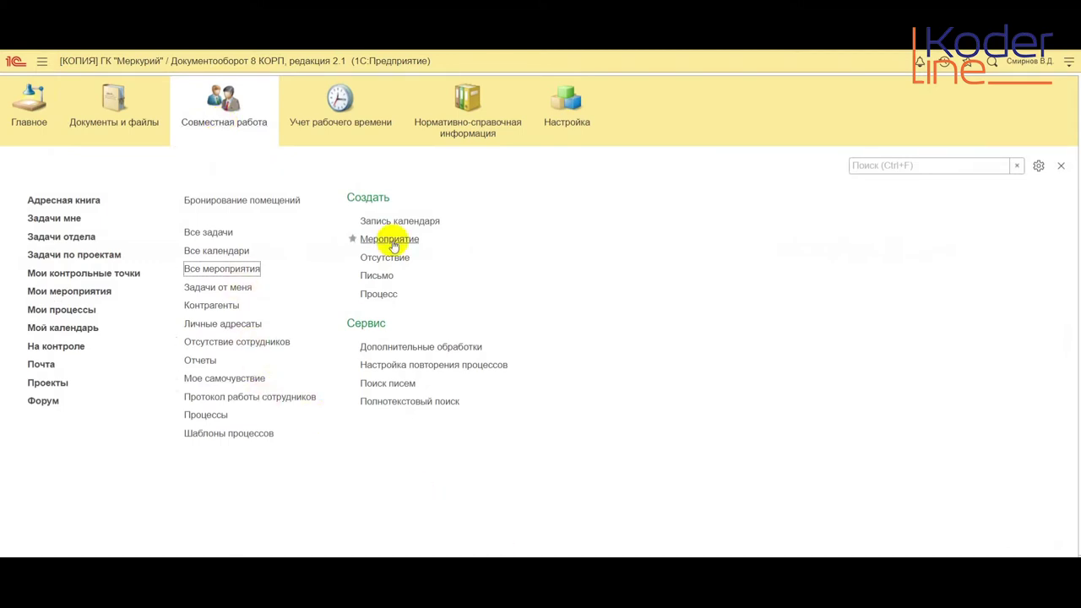
{"action": "left_click", "coordinate": [389, 240]}
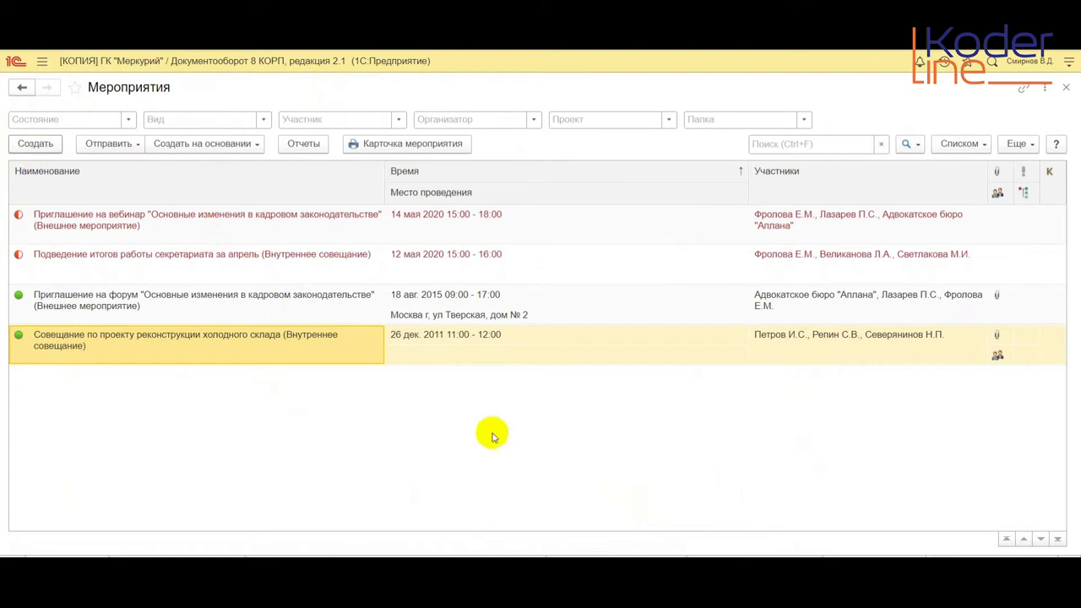
{"action": "key", "text": "Insert"}
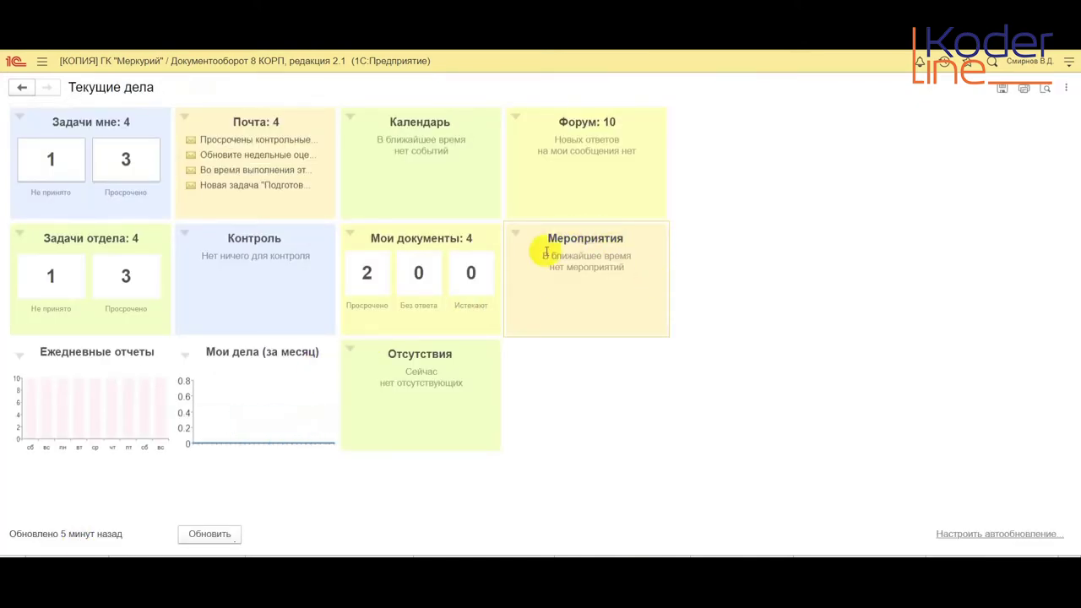
{"action": "left_click", "coordinate": [580, 244]}
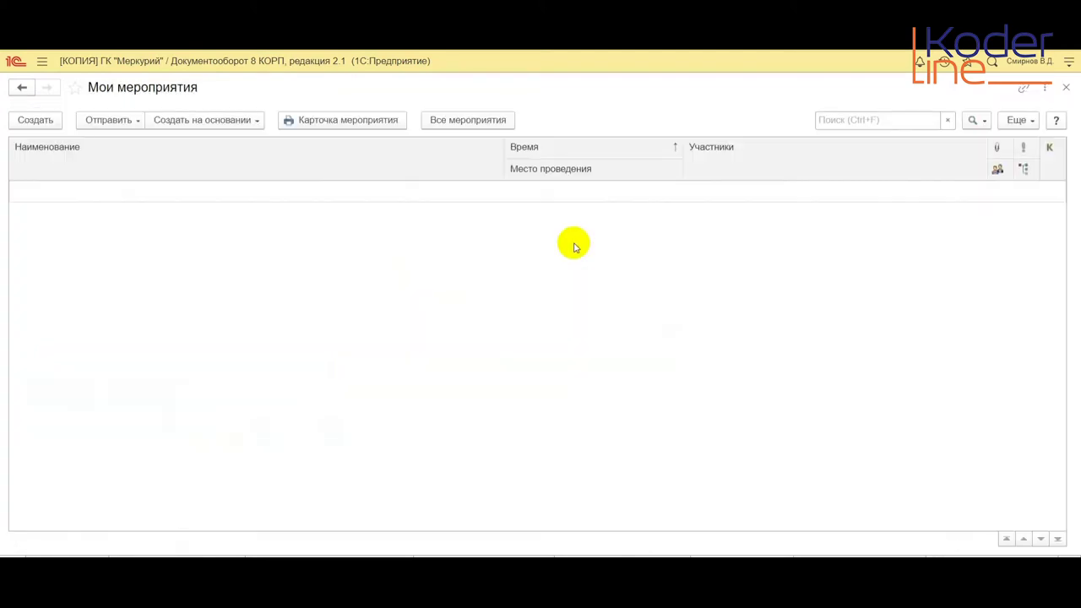
{"action": "left_click", "coordinate": [36, 120]}
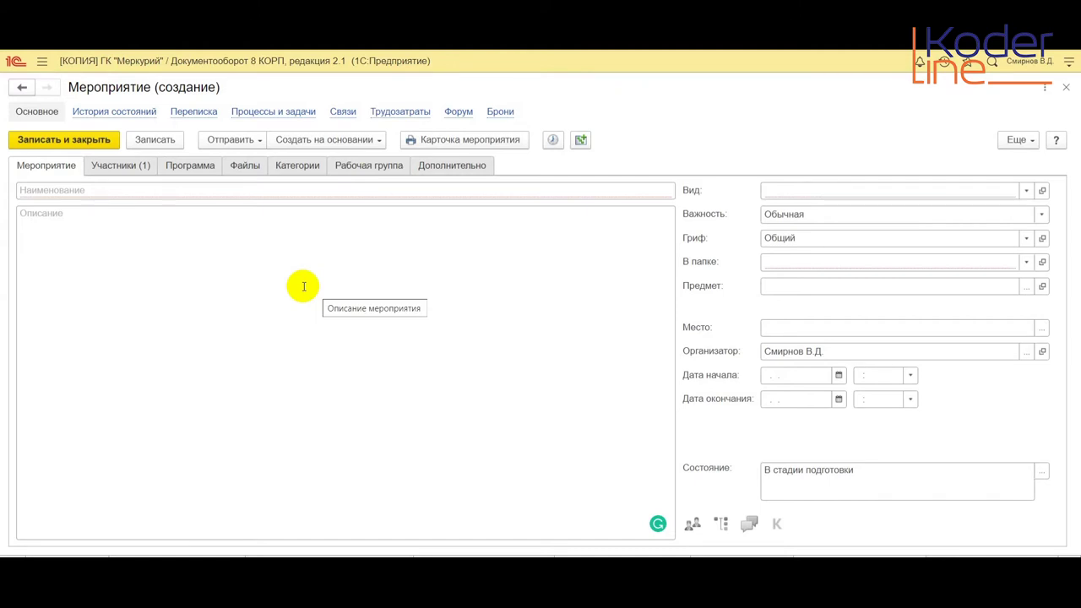
- Try to send the blank unsaved event using Другие варианты, and leave its form
{"action": "left_click", "coordinate": [222, 144]}
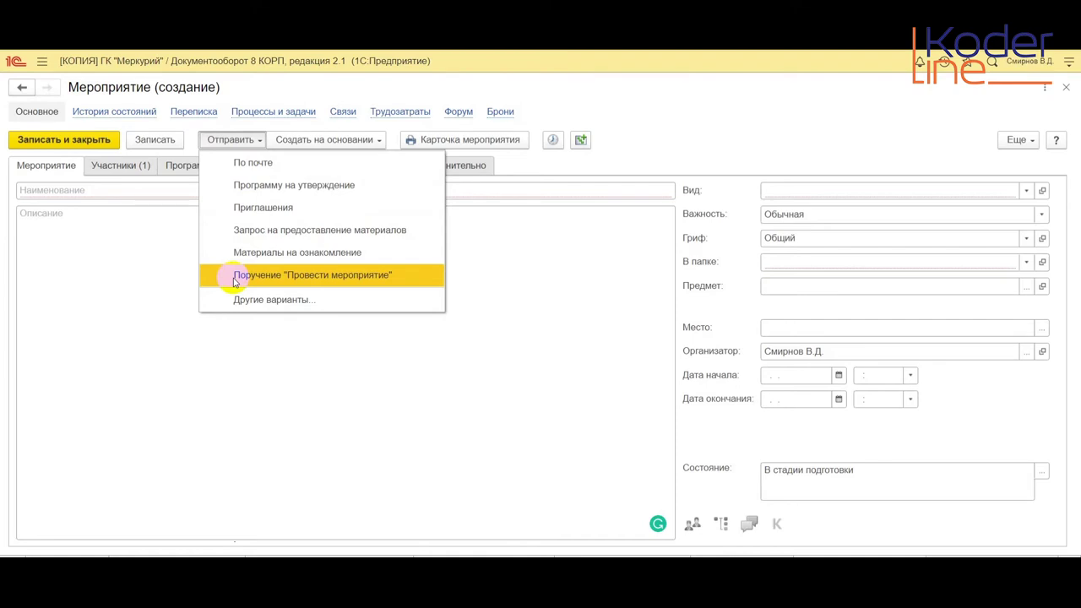
{"action": "left_click", "coordinate": [243, 300]}
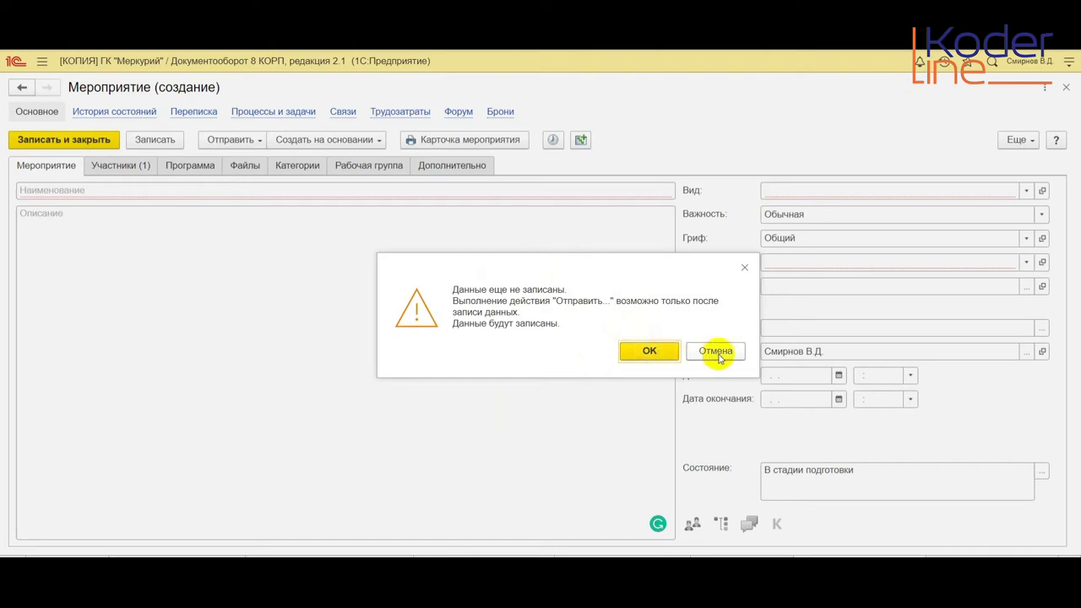
{"action": "left_click", "coordinate": [648, 351]}
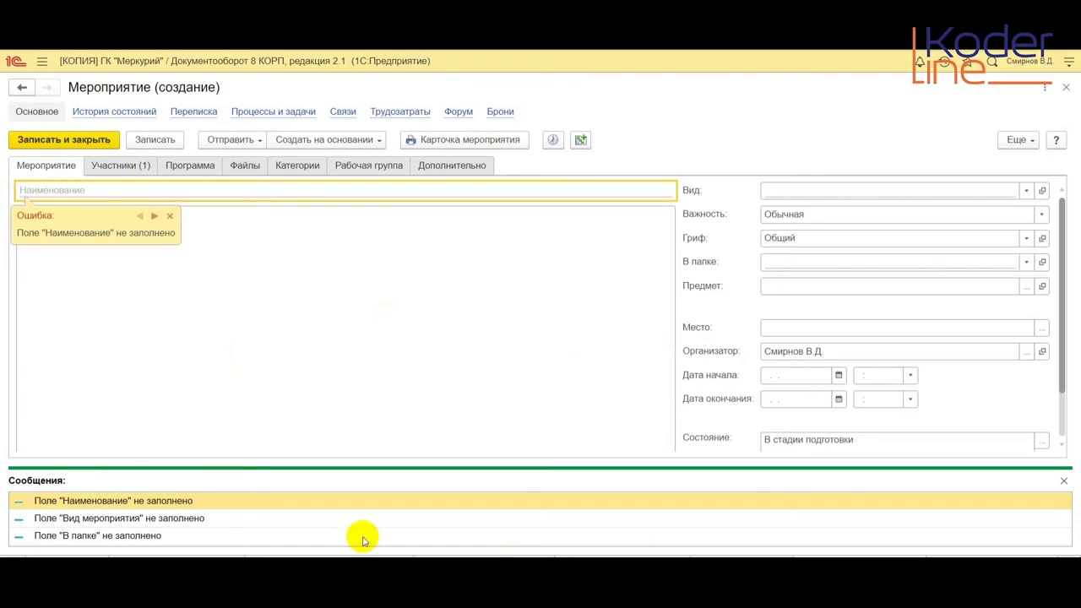
{"action": "left_click", "coordinate": [132, 502]}
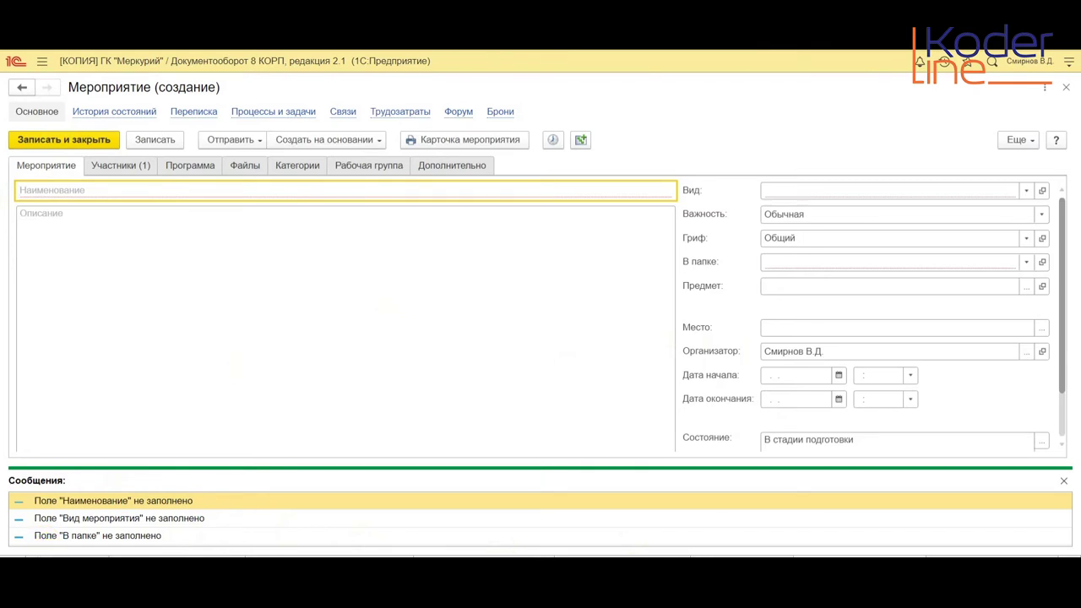
{"action": "key", "text": "Escape"}
- Open the event "Совещание по проекту реконструкции холодного склада" and view its sending options
{"action": "double_click", "coordinate": [167, 358]}
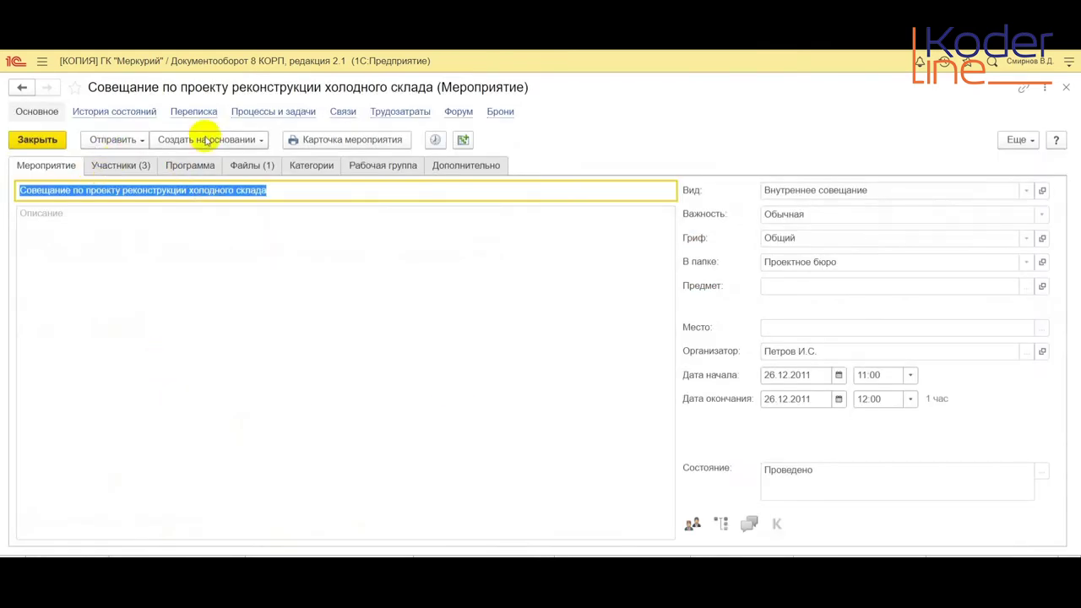
{"action": "left_click", "coordinate": [114, 140]}
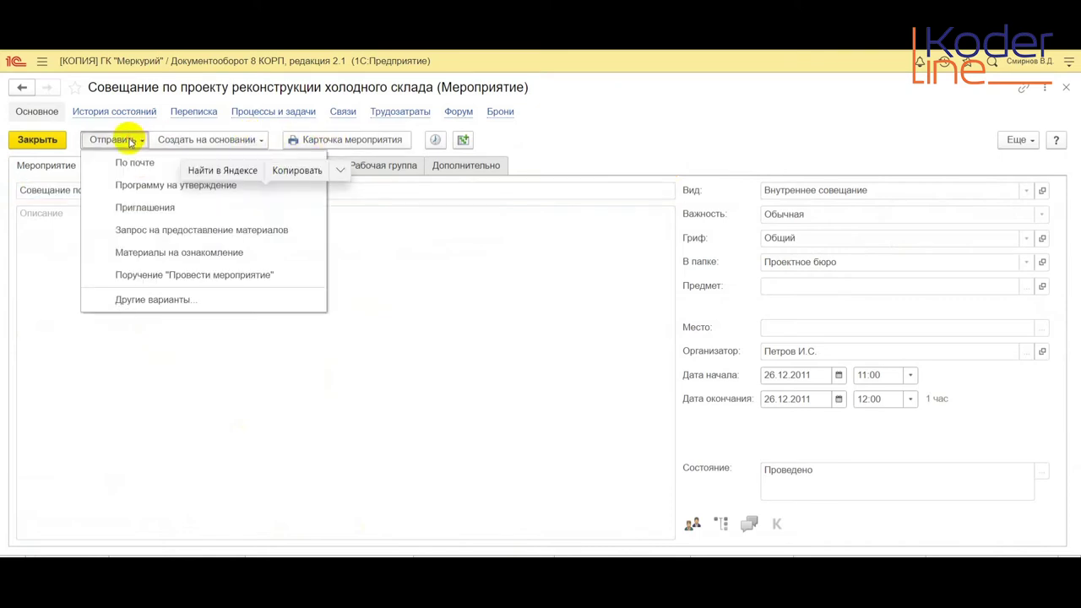
{"action": "left_click", "coordinate": [195, 211]}
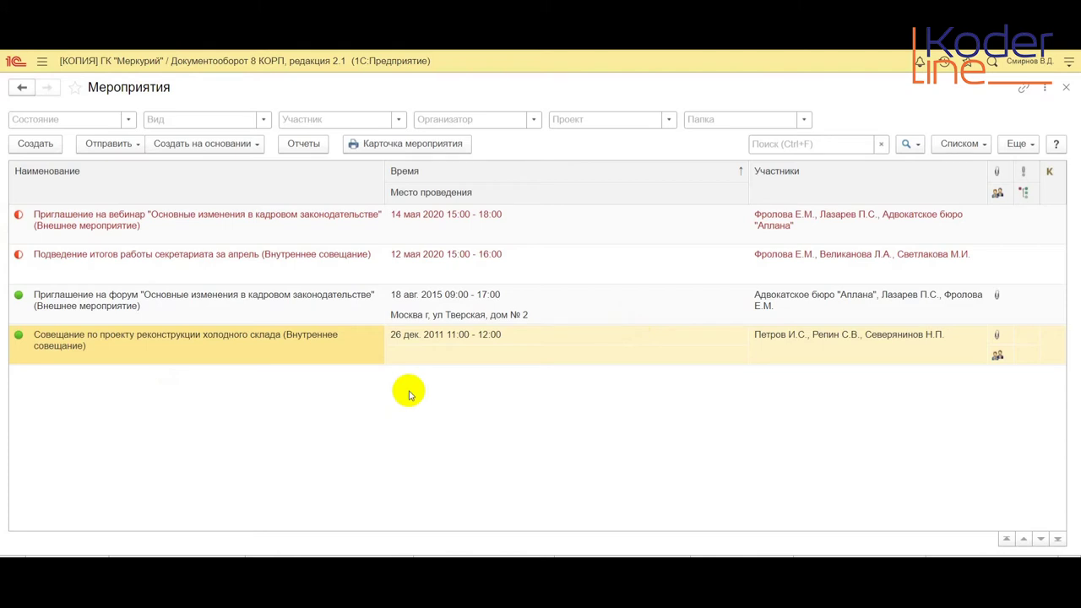
- Switch the events list to the По папкам view and select the Проектное бюро folder
{"action": "left_click", "coordinate": [968, 150]}
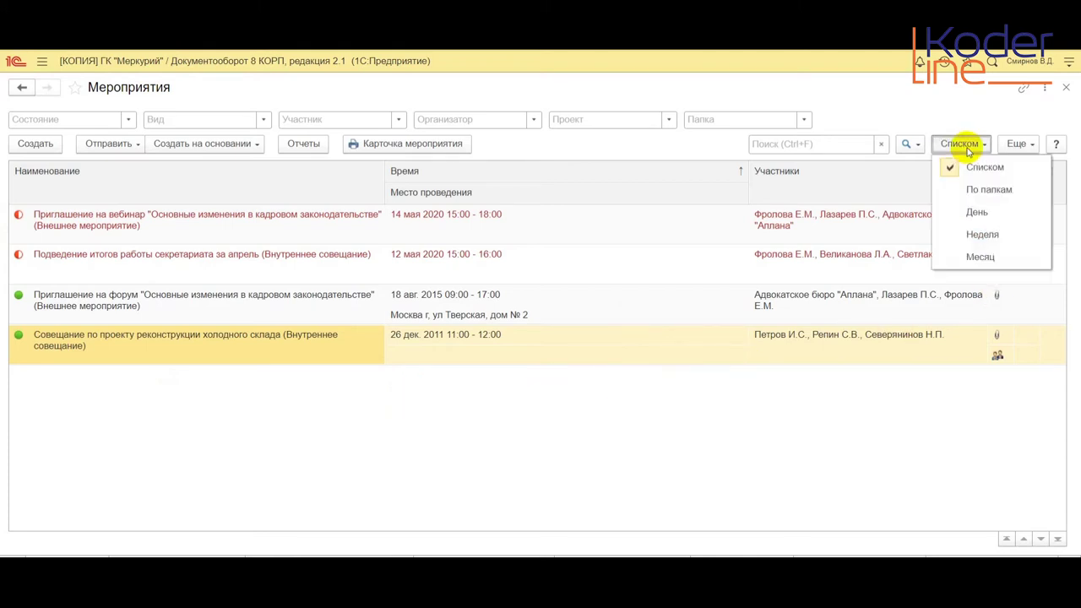
{"action": "left_click", "coordinate": [980, 195]}
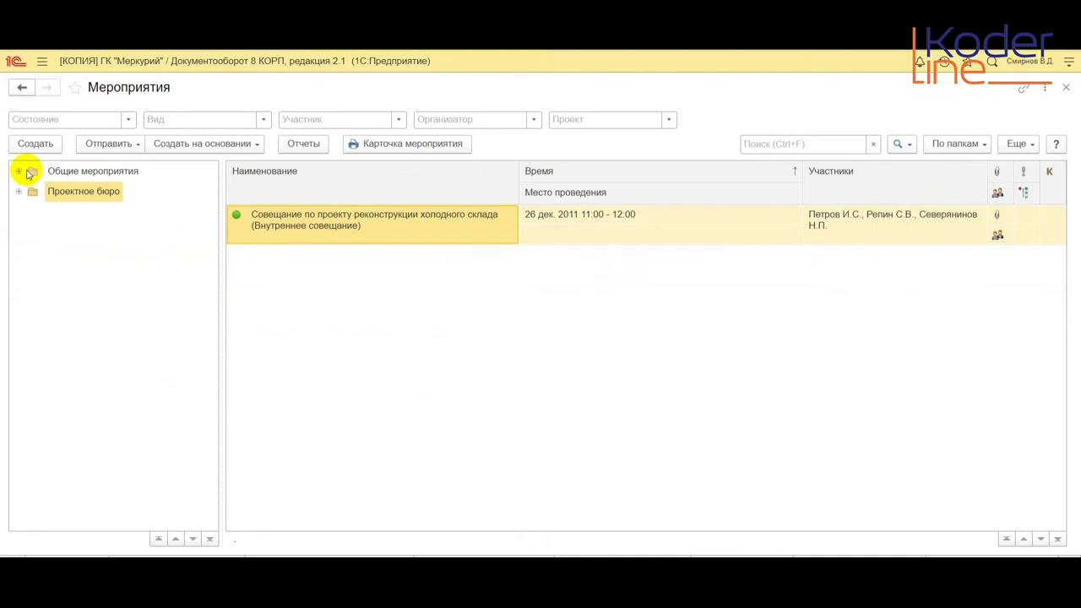
{"action": "left_click", "coordinate": [29, 172]}
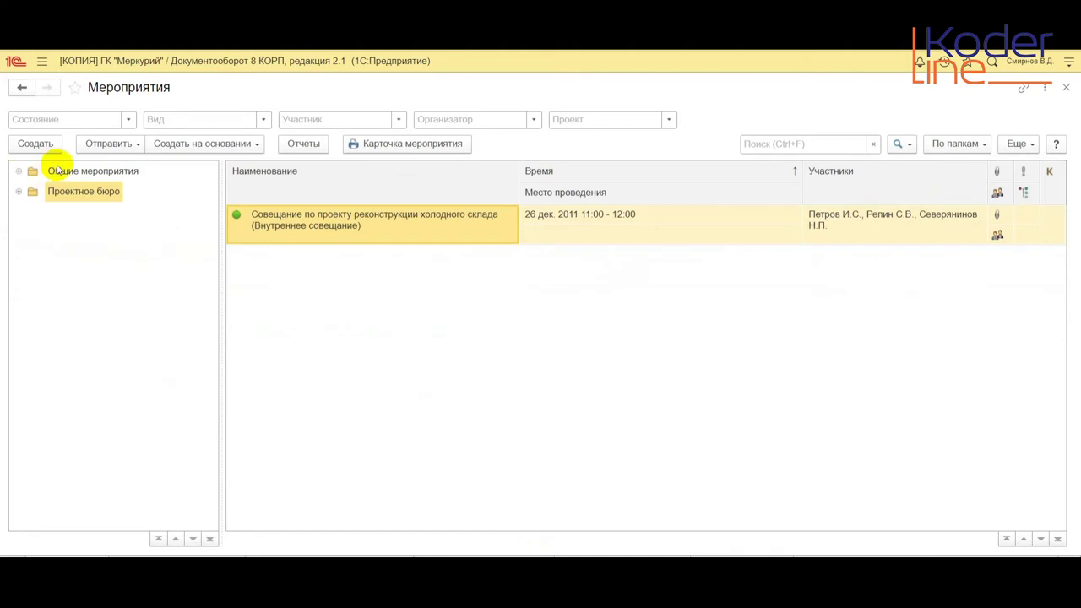
{"action": "left_click", "coordinate": [79, 194]}
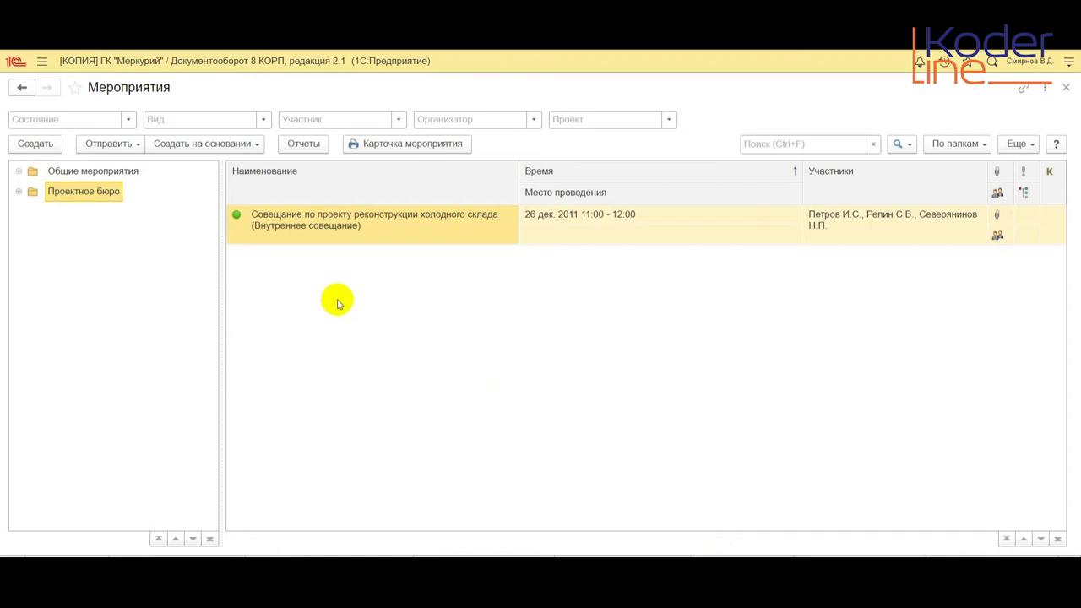
- Open the meeting in the Проектное бюро folder, check which folder it is assigned to, and close it
{"action": "double_click", "coordinate": [408, 223]}
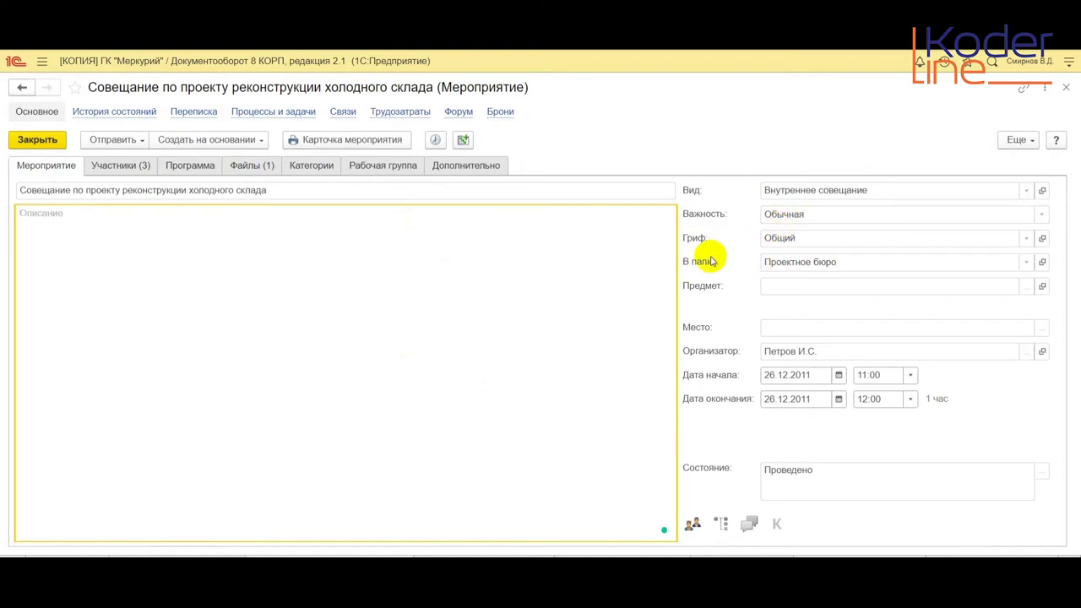
{"action": "left_click", "coordinate": [856, 262]}
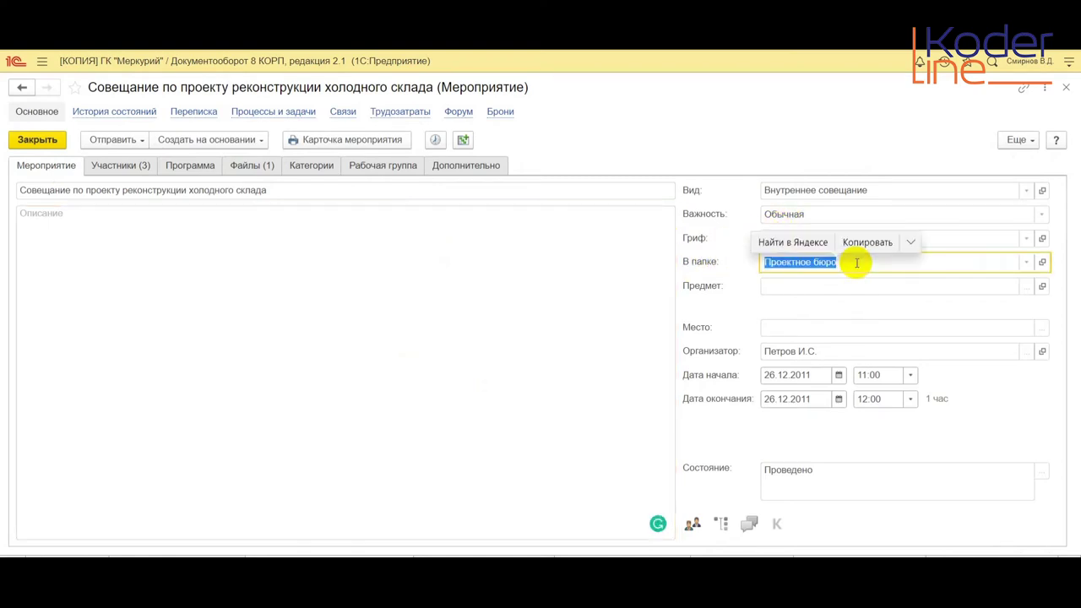
{"action": "left_click", "coordinate": [1067, 88]}
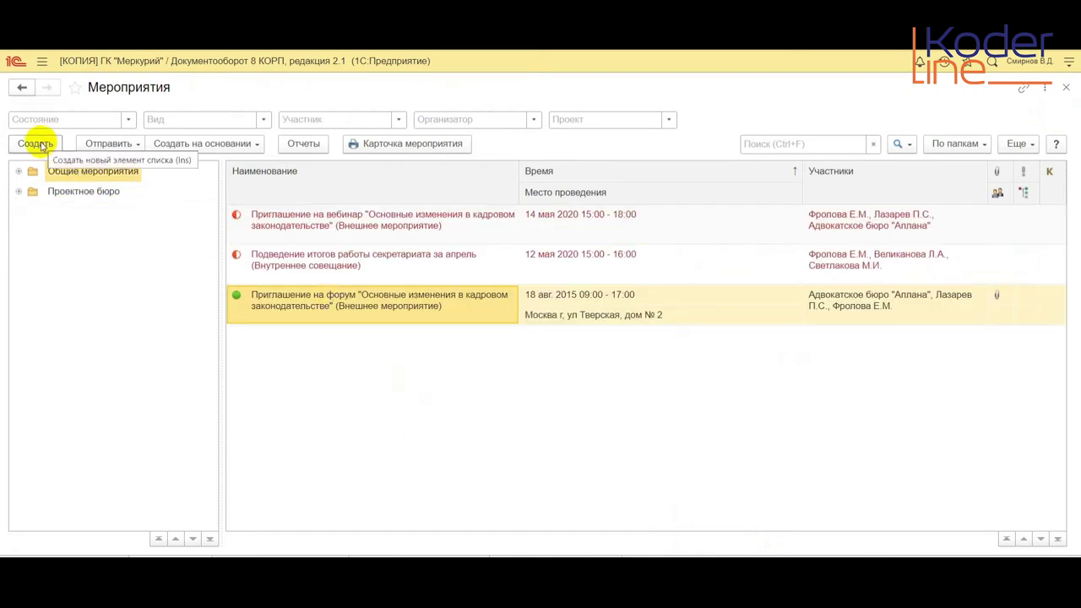
- Start a new event from the list and review its available kinds and its working group
{"action": "left_click", "coordinate": [36, 143]}
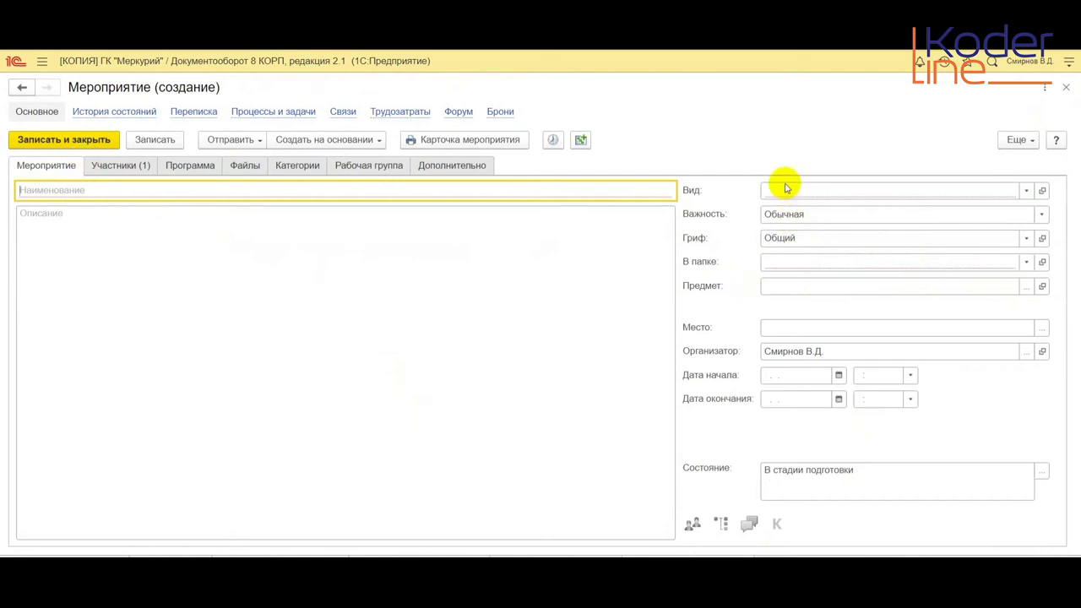
{"action": "left_click", "coordinate": [1026, 191]}
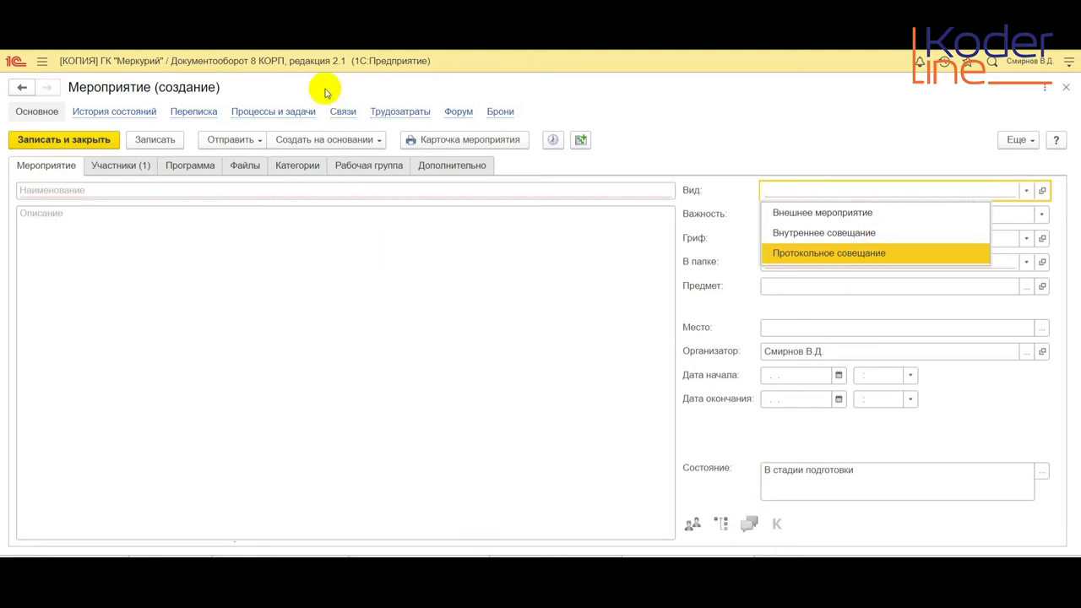
{"action": "left_click", "coordinate": [363, 167]}
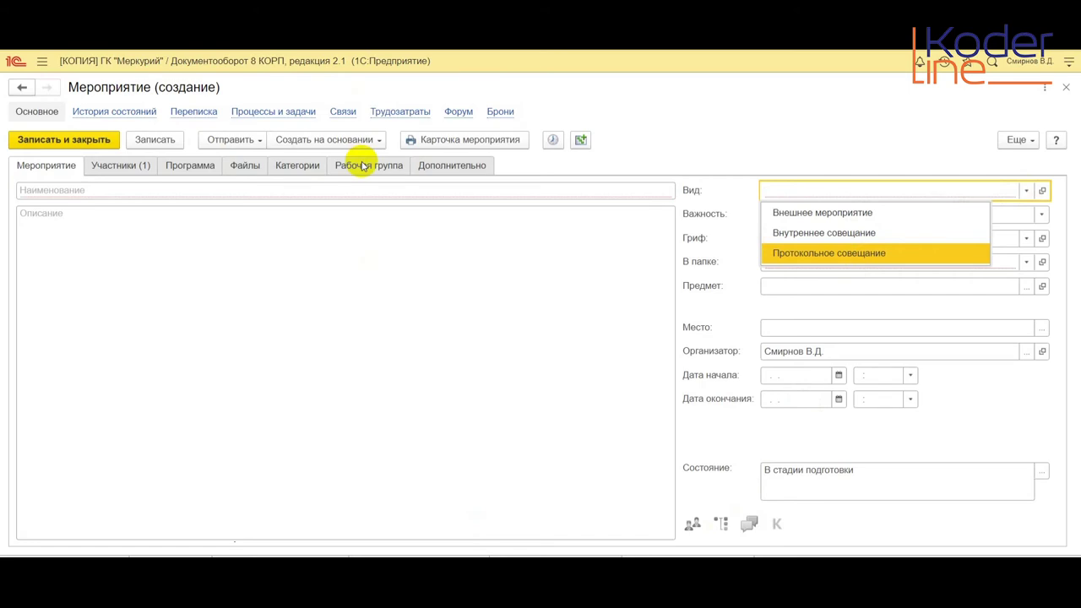
{"action": "left_click", "coordinate": [362, 167]}
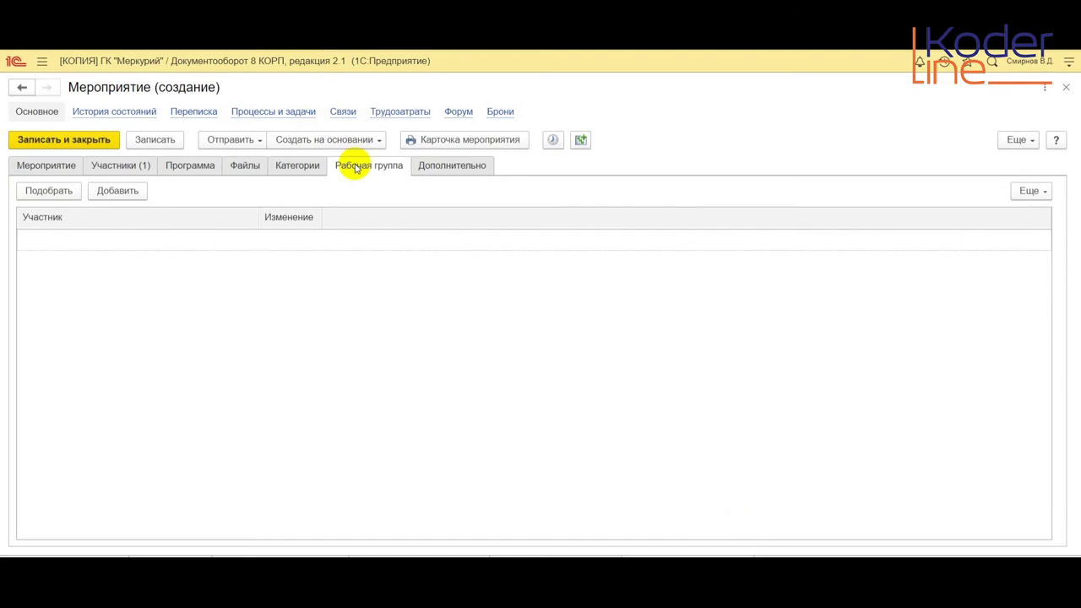
{"action": "left_click", "coordinate": [46, 166]}
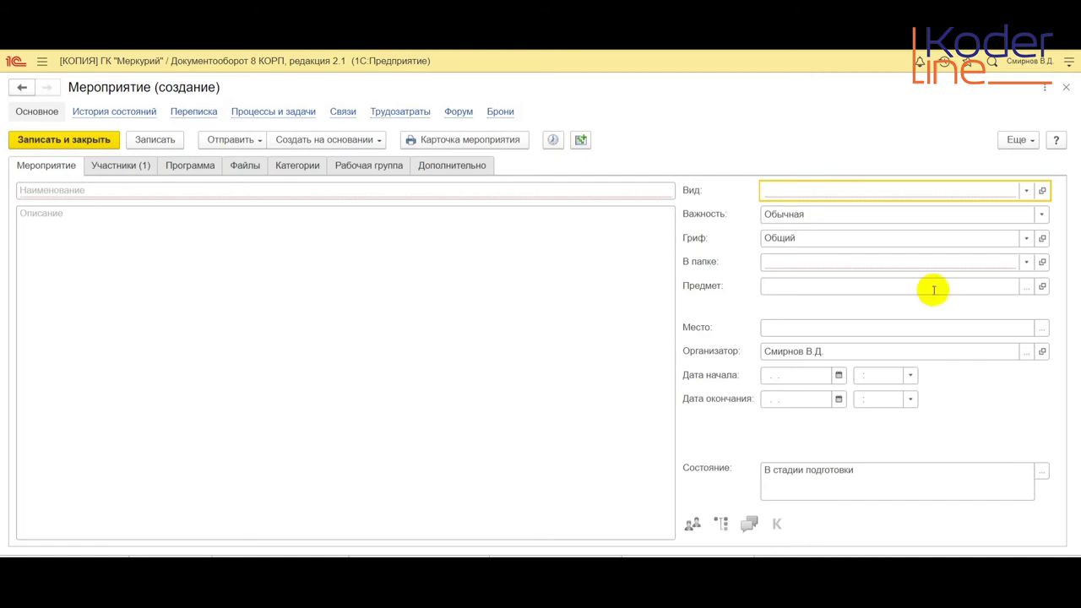
- Set the event kind to Протокольное совещание and look at its meeting protocol section
{"action": "left_click", "coordinate": [1025, 191]}
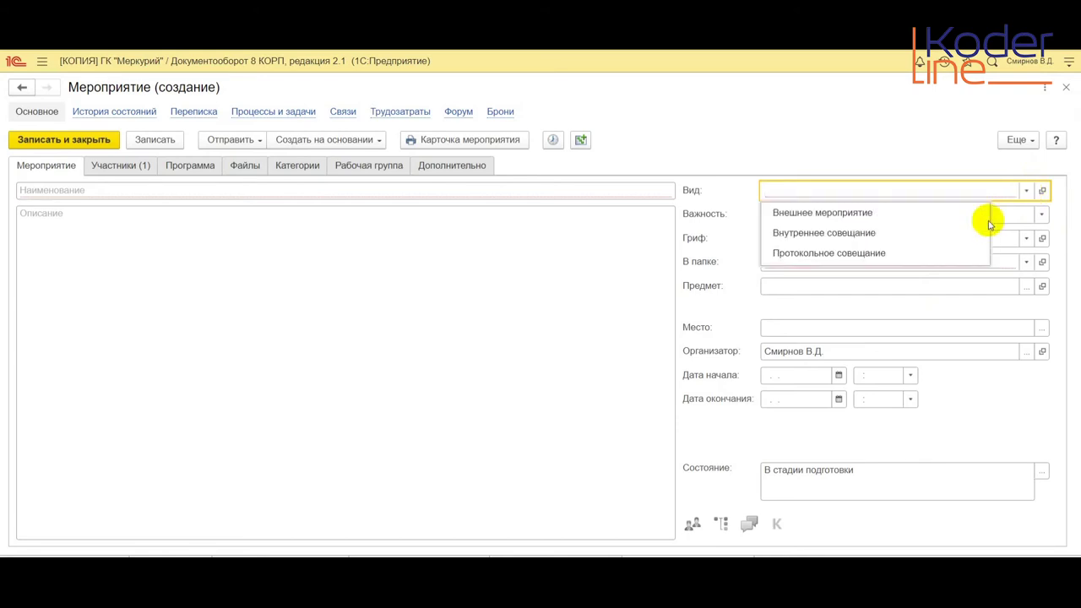
{"action": "left_click", "coordinate": [832, 261]}
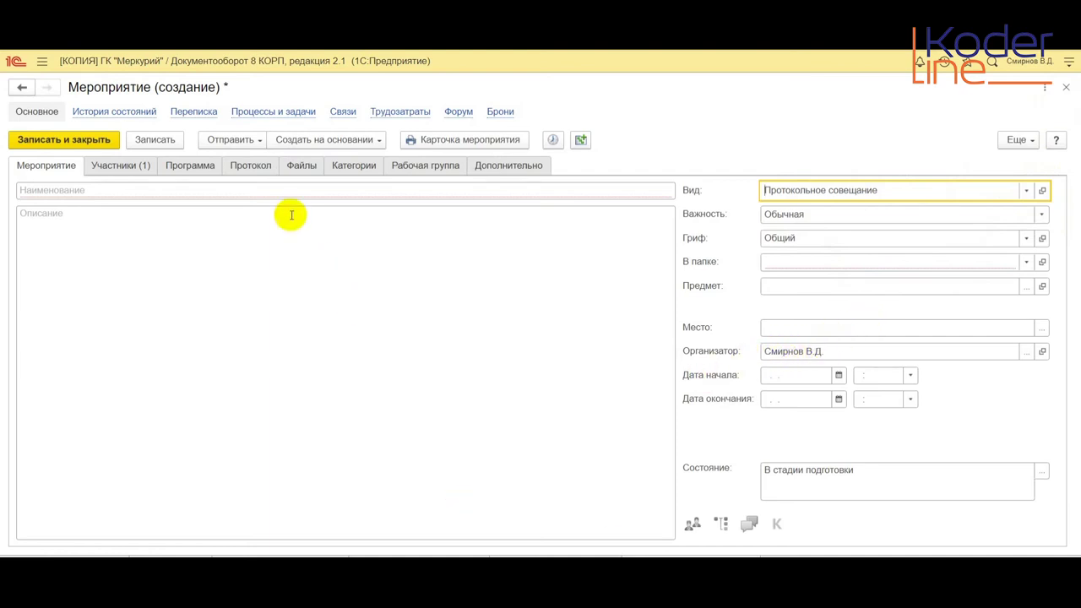
{"action": "left_click", "coordinate": [251, 166]}
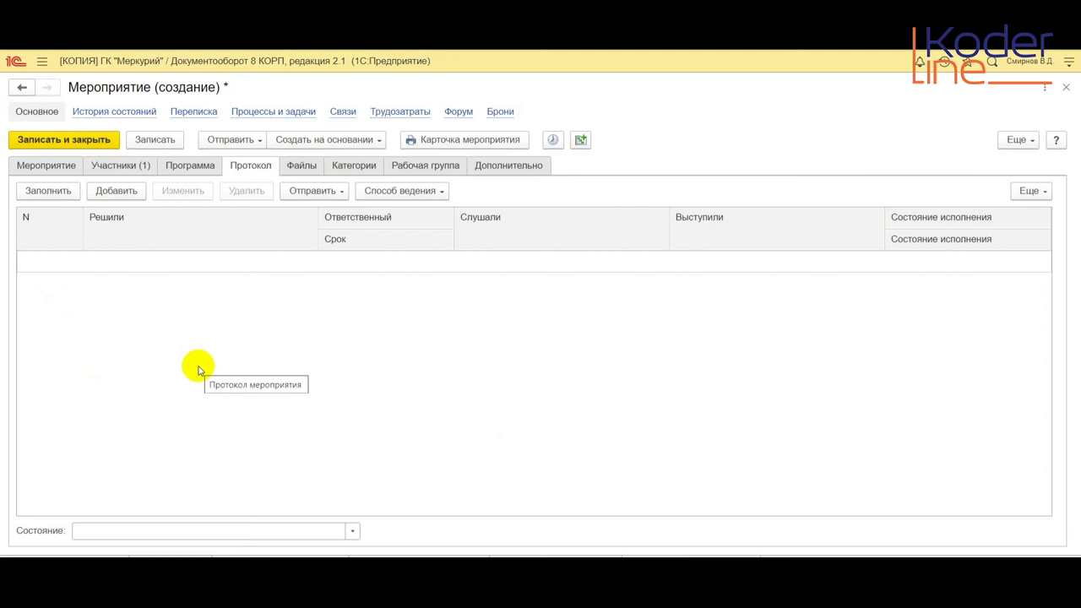
{"action": "left_click", "coordinate": [62, 171]}
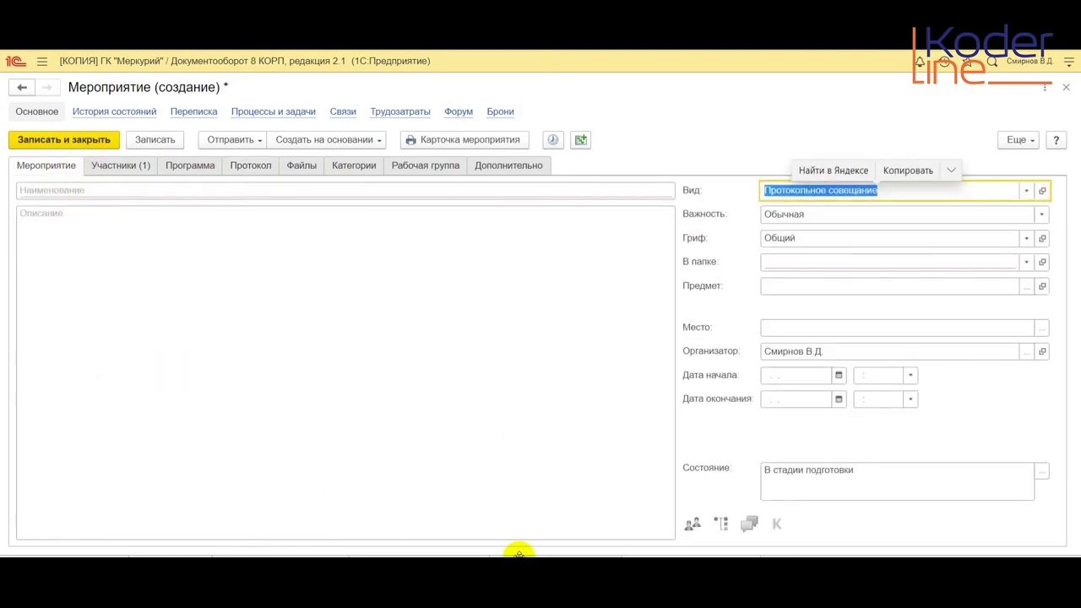
- Name the event "Собрание акционеров" and assign it to the Общие мероприятия folder
{"action": "left_click", "coordinate": [51, 190]}
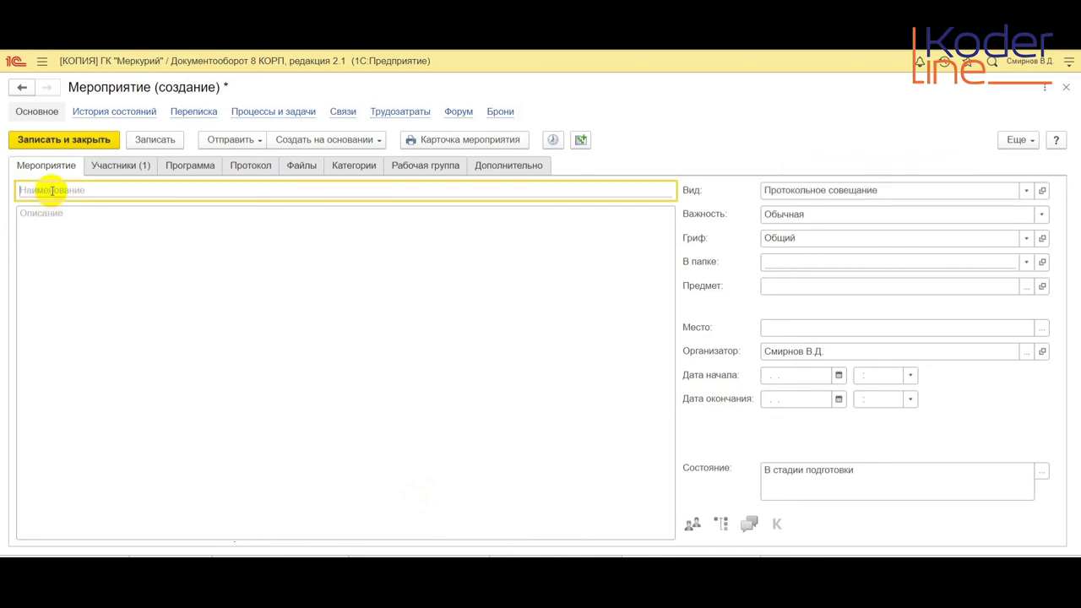
{"action": "type", "text": "Собр"}
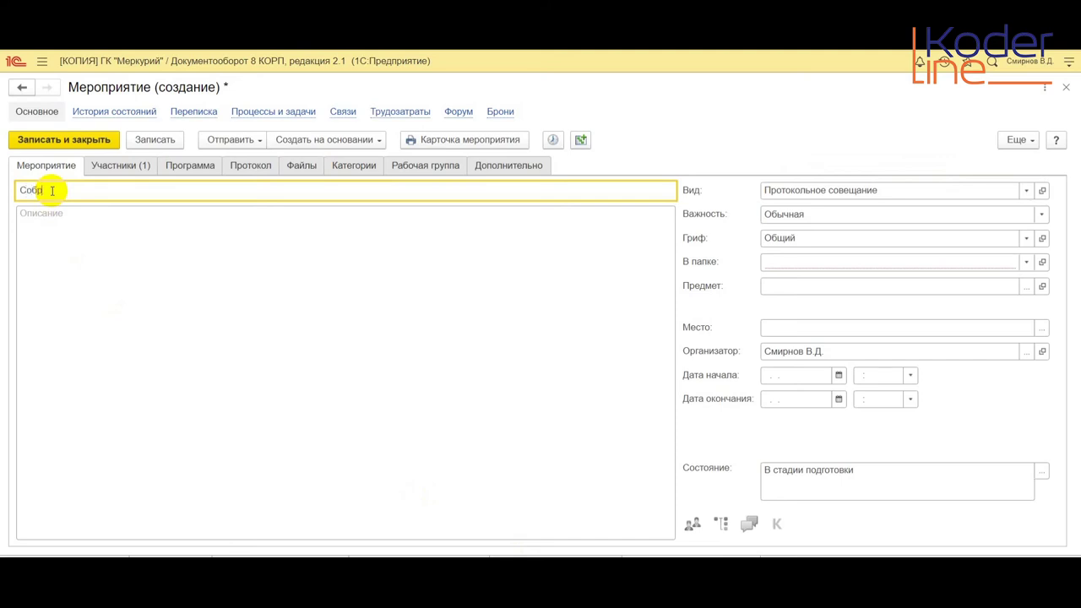
{"action": "type", "text": "ание акционеров"}
{"action": "left_click", "coordinate": [1027, 263]}
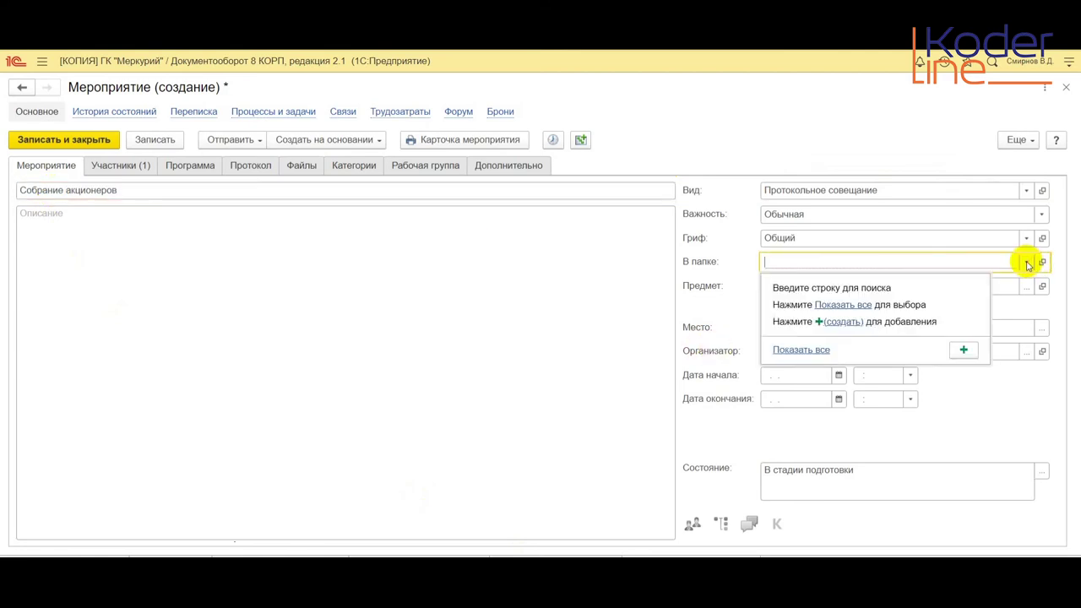
{"action": "left_click", "coordinate": [843, 304]}
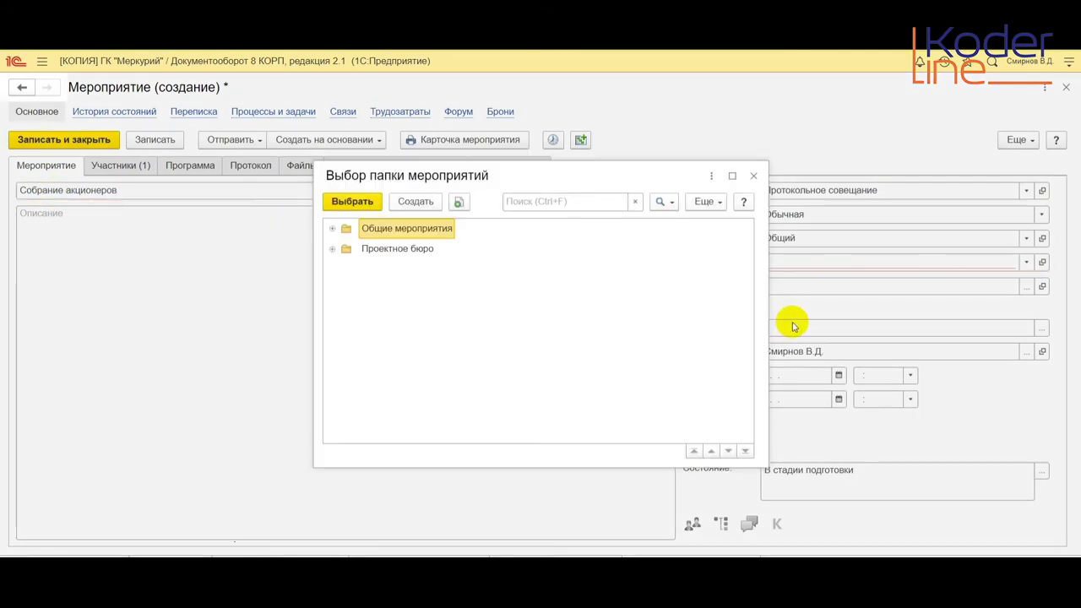
{"action": "double_click", "coordinate": [374, 235]}
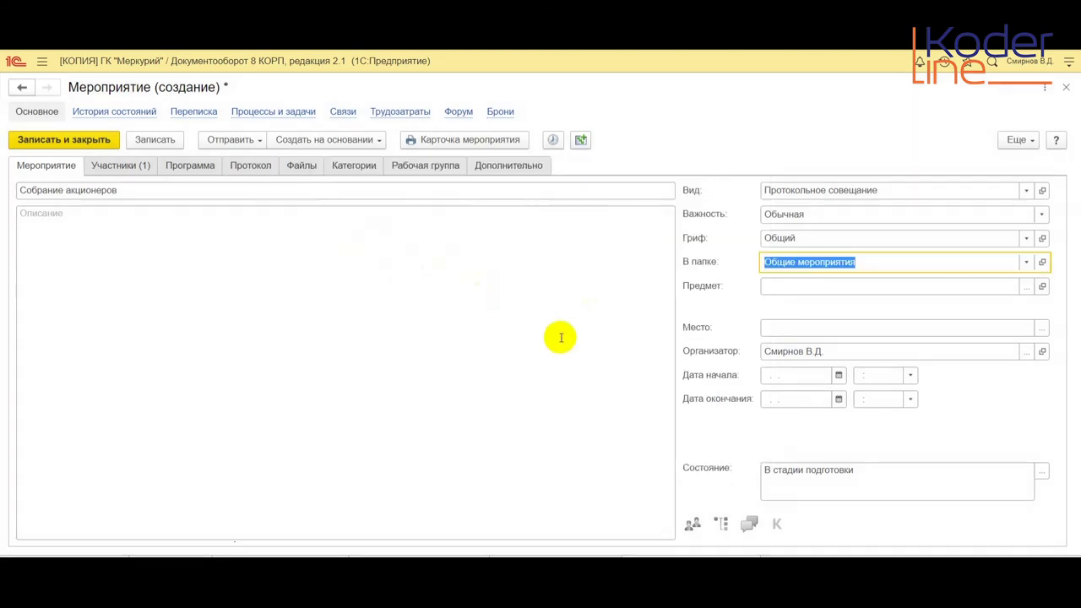
- Schedule the event for 29.09.2021, starting at 13:00 and ending at 18:00
{"action": "left_click", "coordinate": [840, 376]}
{"action": "left_click", "coordinate": [839, 375]}
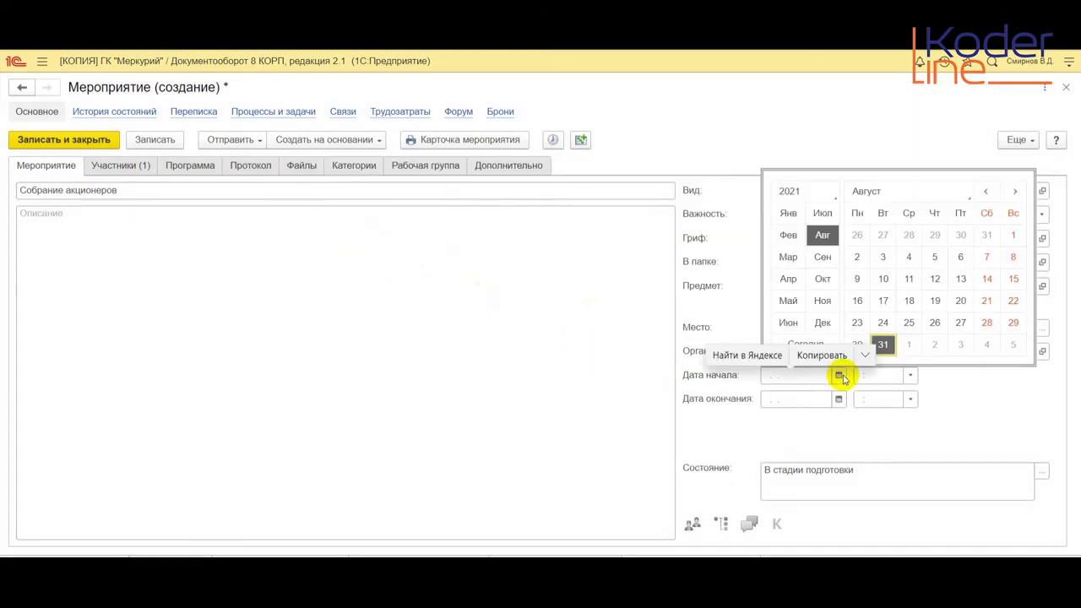
{"action": "left_click", "coordinate": [786, 256]}
{"action": "left_click", "coordinate": [823, 256]}
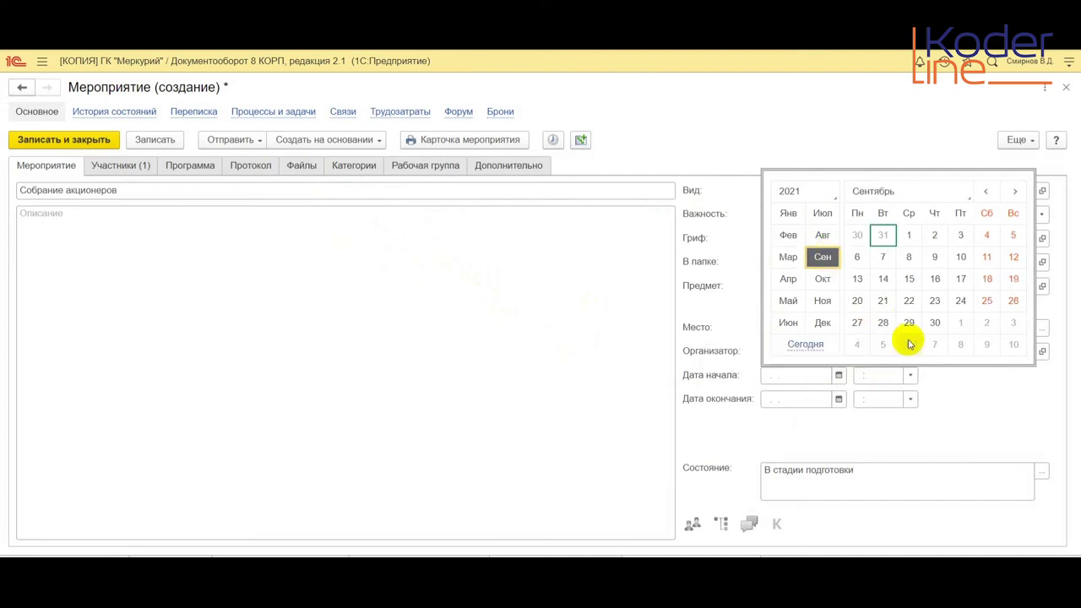
{"action": "left_click", "coordinate": [909, 322]}
{"action": "left_click", "coordinate": [910, 376]}
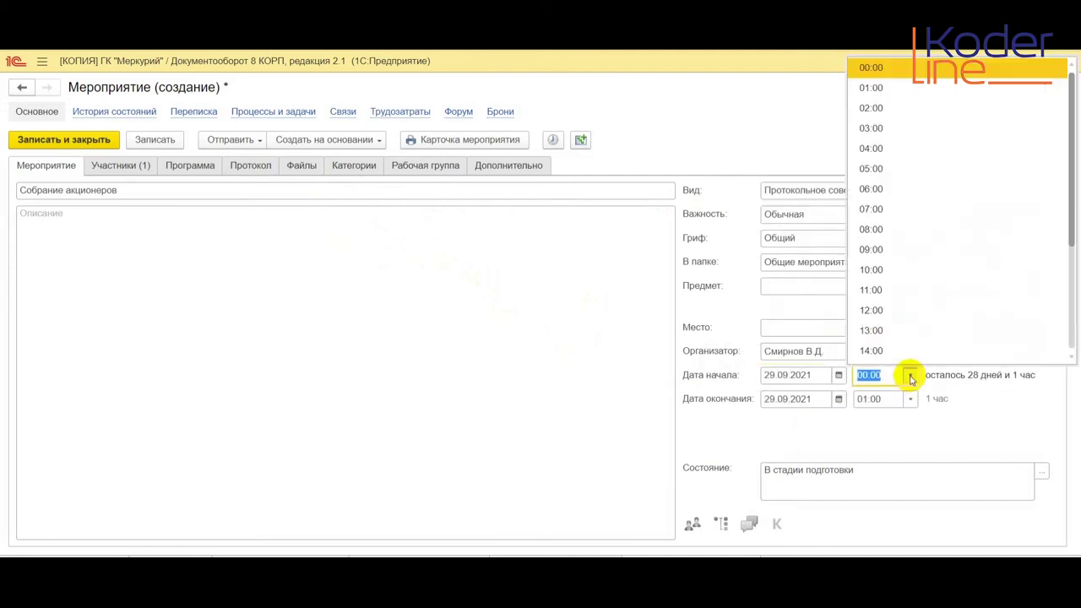
{"action": "left_click", "coordinate": [895, 330]}
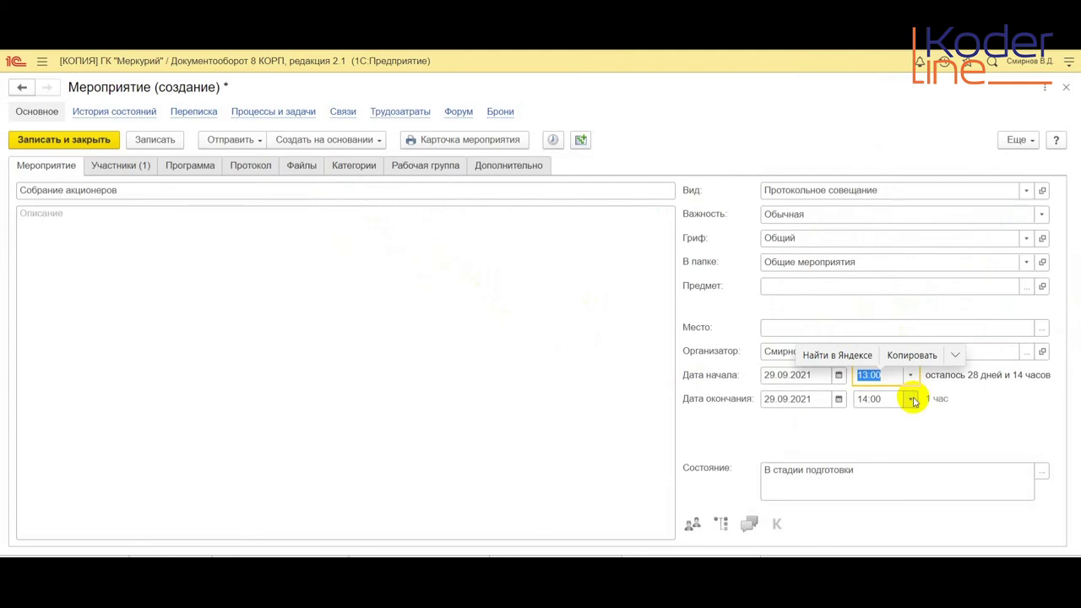
{"action": "left_click", "coordinate": [911, 400]}
{"action": "scroll", "coordinate": [924, 322], "scroll_direction": "down", "scroll_amount": 2}
{"action": "scroll", "coordinate": [912, 325], "scroll_direction": "down", "scroll_amount": 1}
{"action": "left_click", "coordinate": [886, 277]}
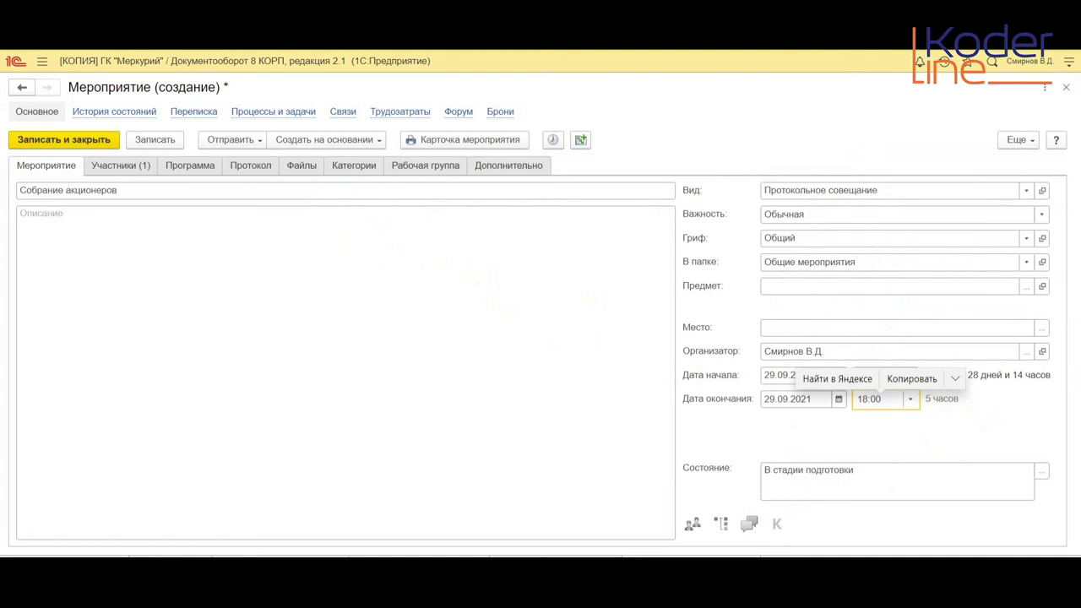
- Add the Директор role from the Администрация department to the event's participants
{"action": "left_click", "coordinate": [118, 166]}
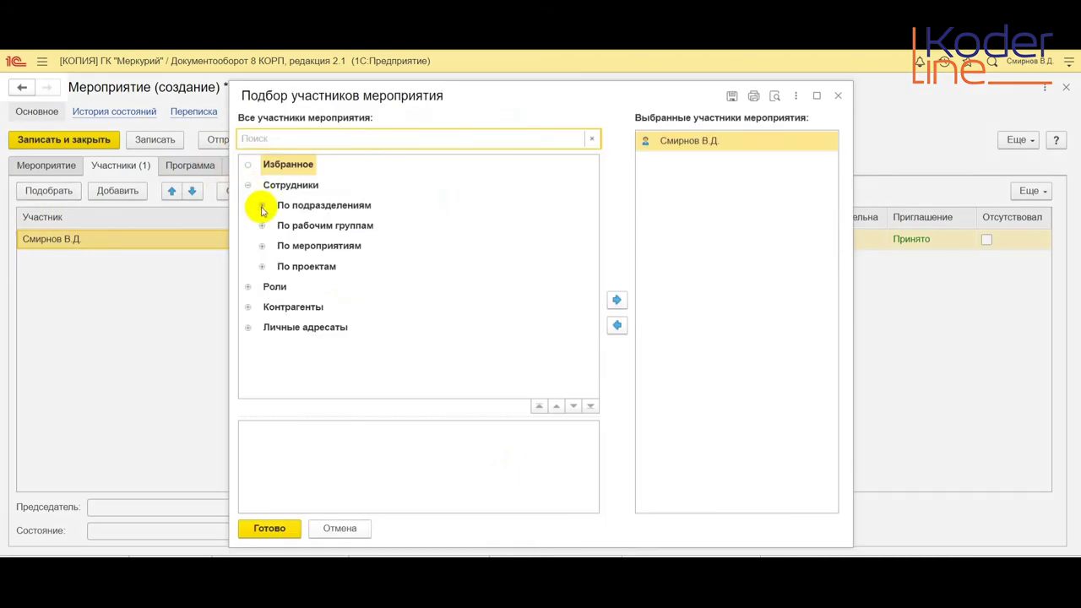
{"action": "left_click", "coordinate": [261, 206]}
{"action": "left_click", "coordinate": [274, 226]}
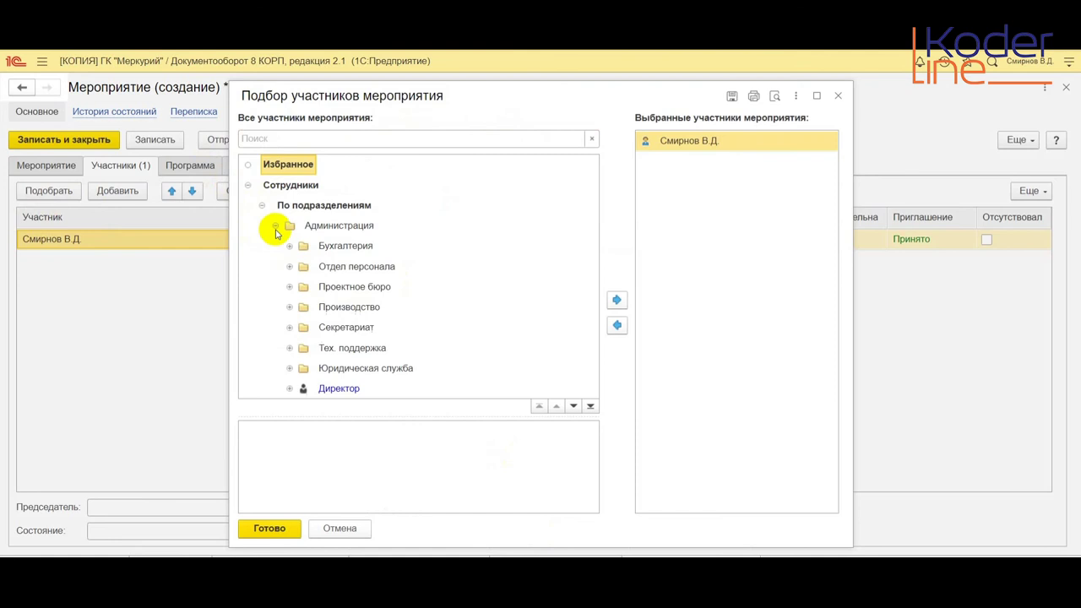
{"action": "scroll", "coordinate": [346, 348], "scroll_direction": "down", "scroll_amount": 1}
{"action": "left_click", "coordinate": [340, 353]}
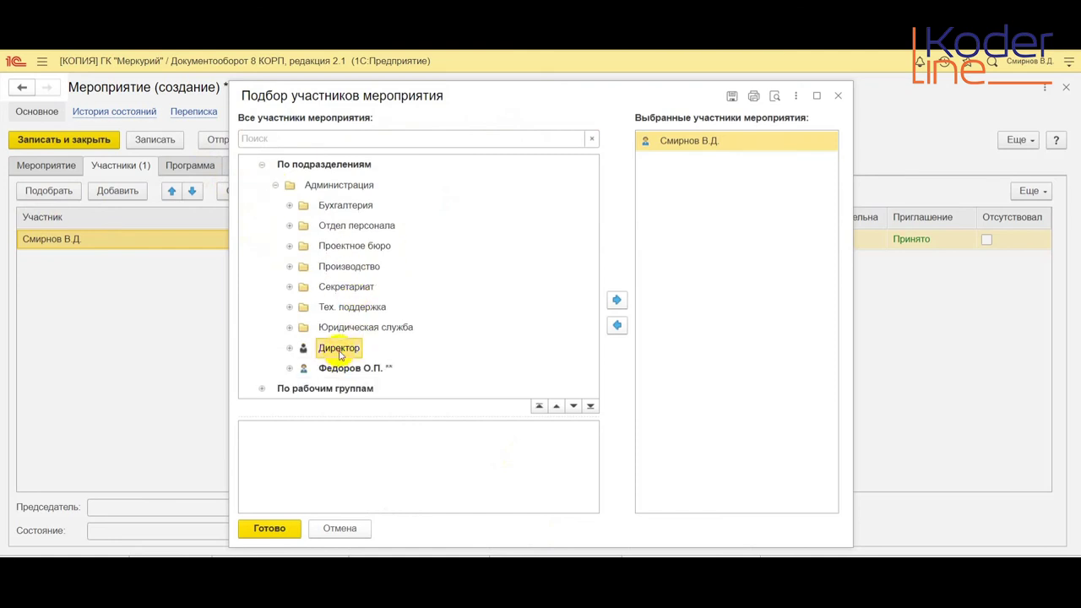
{"action": "left_click", "coordinate": [290, 349]}
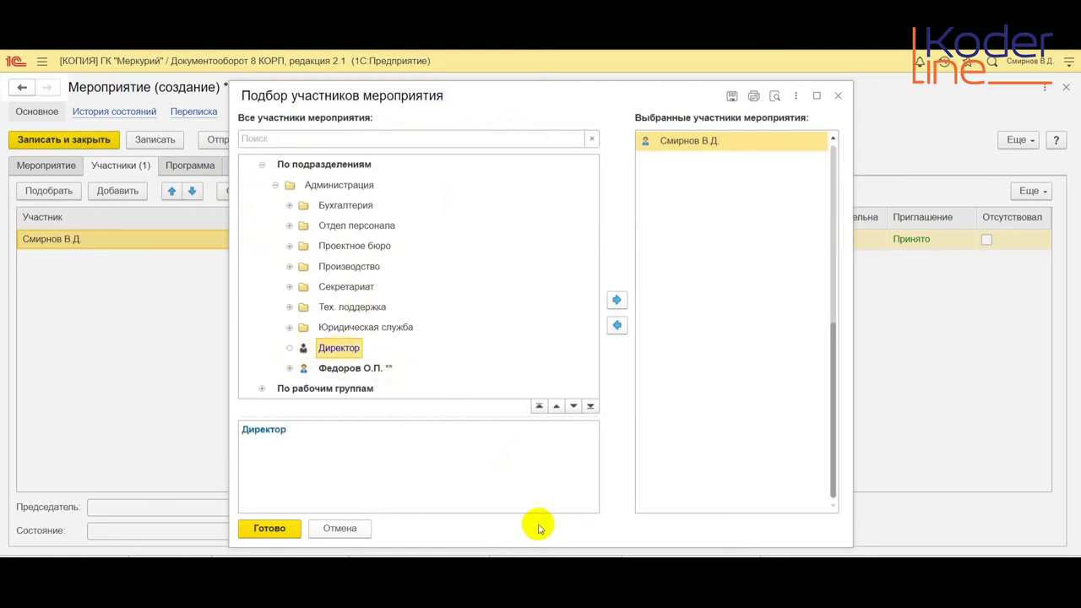
{"action": "left_click", "coordinate": [269, 528]}
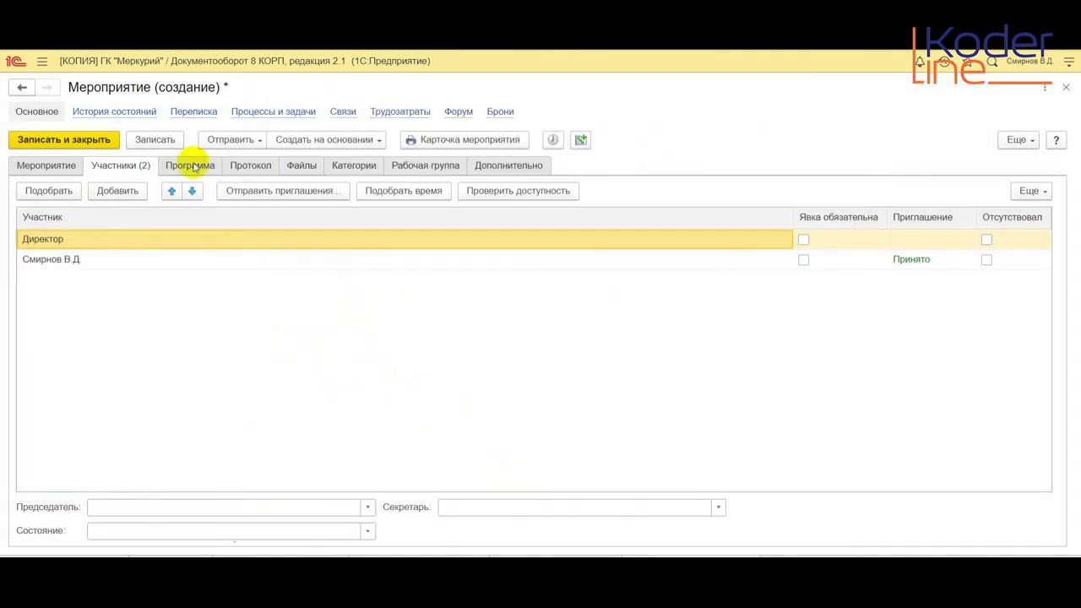
- Add the programme item "Итоги" with the organizer as the responsible person and a planned duration of 15 minutes
{"action": "left_click", "coordinate": [190, 165]}
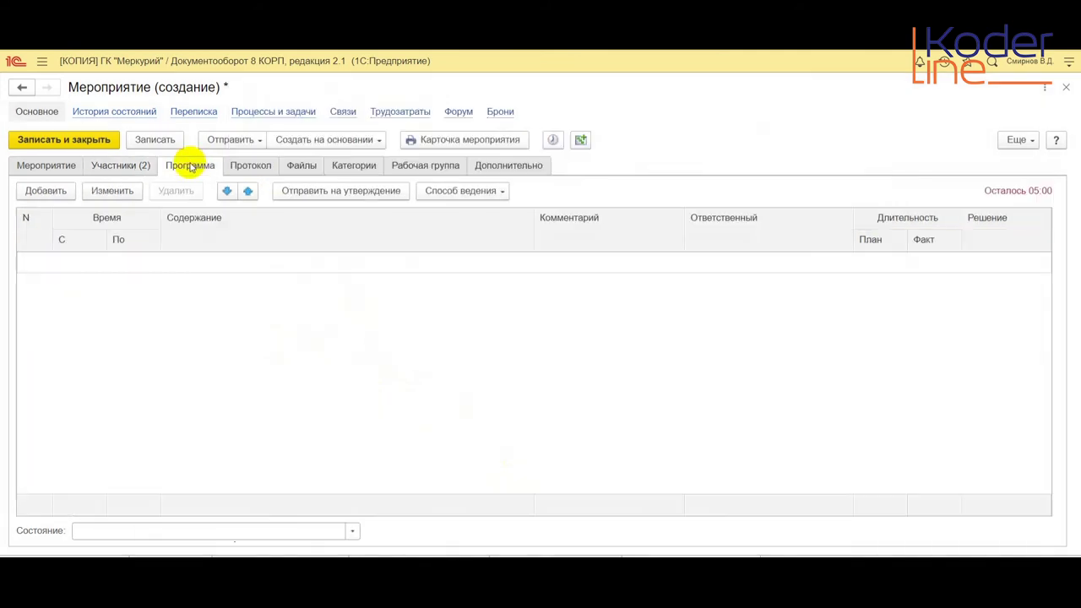
{"action": "left_click", "coordinate": [46, 191]}
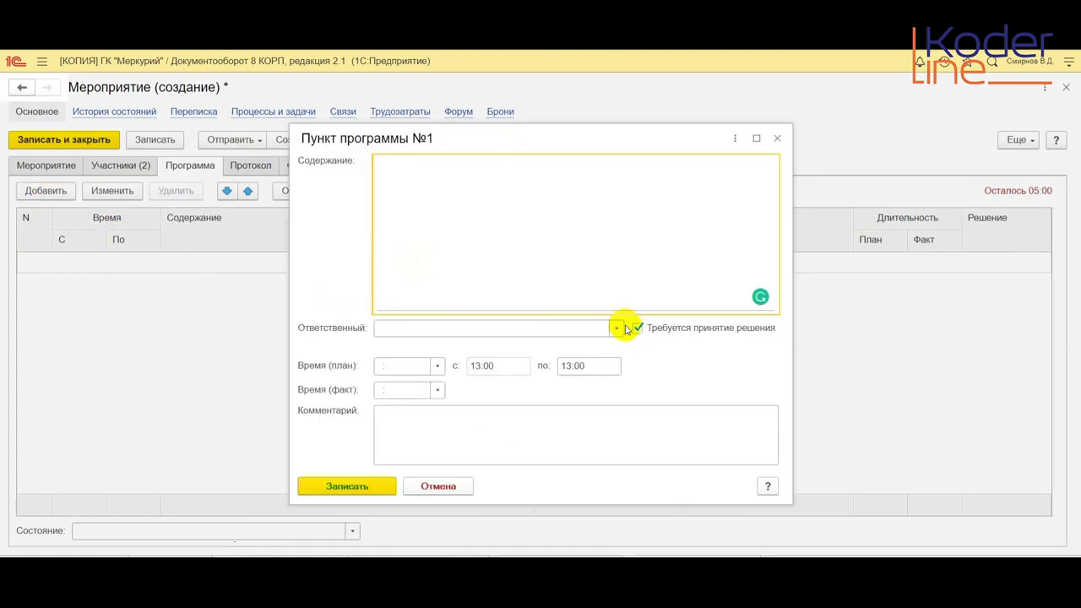
{"action": "type", "text": "Итоги"}
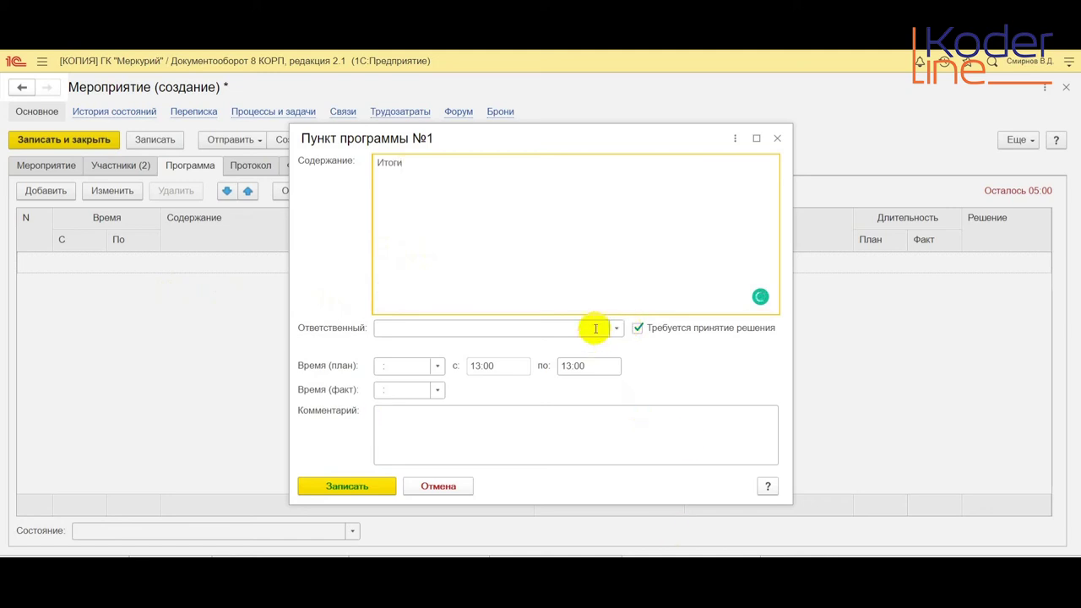
{"action": "left_click", "coordinate": [620, 327]}
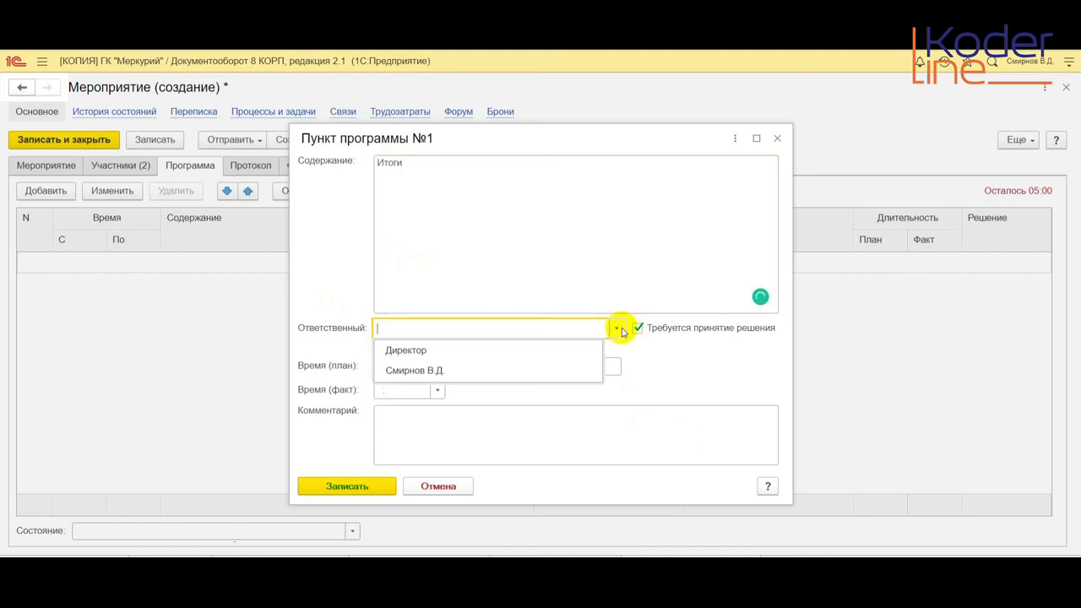
{"action": "left_click", "coordinate": [427, 370]}
{"action": "left_click", "coordinate": [435, 368]}
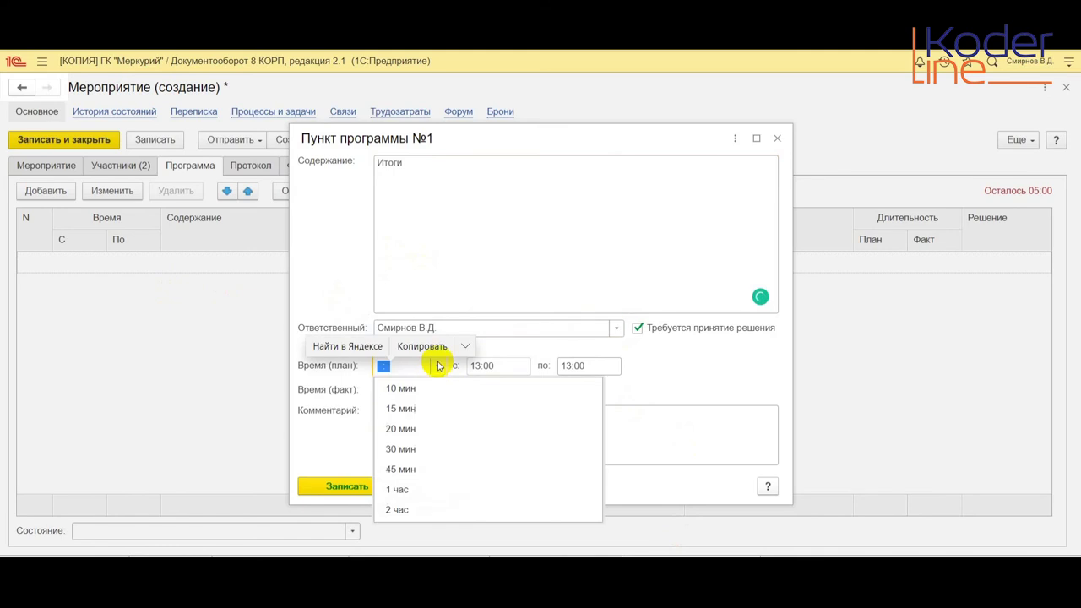
{"action": "left_click", "coordinate": [420, 410]}
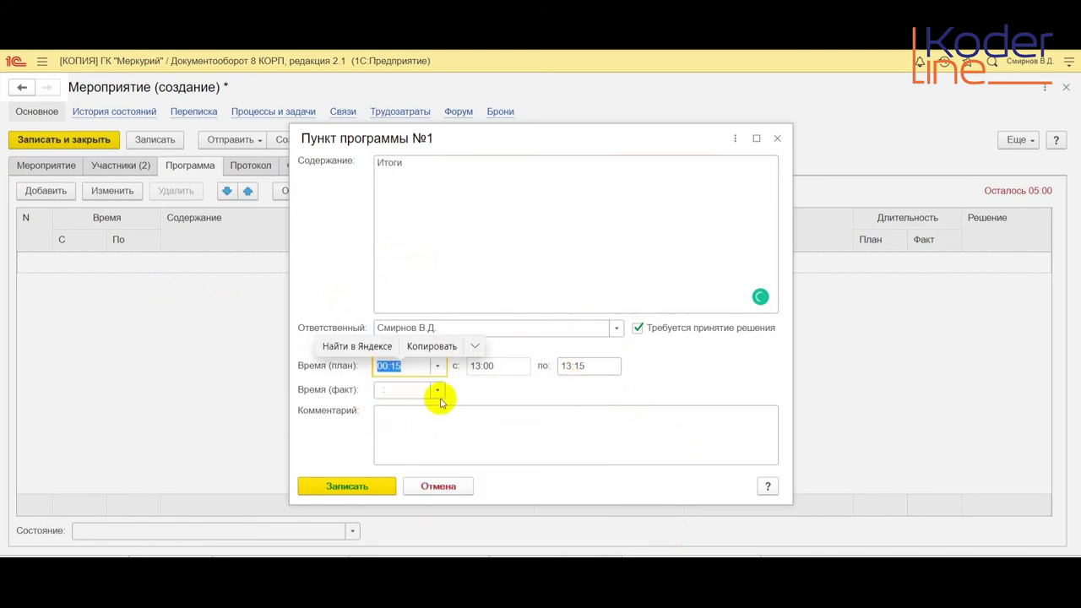
{"action": "left_click", "coordinate": [372, 484]}
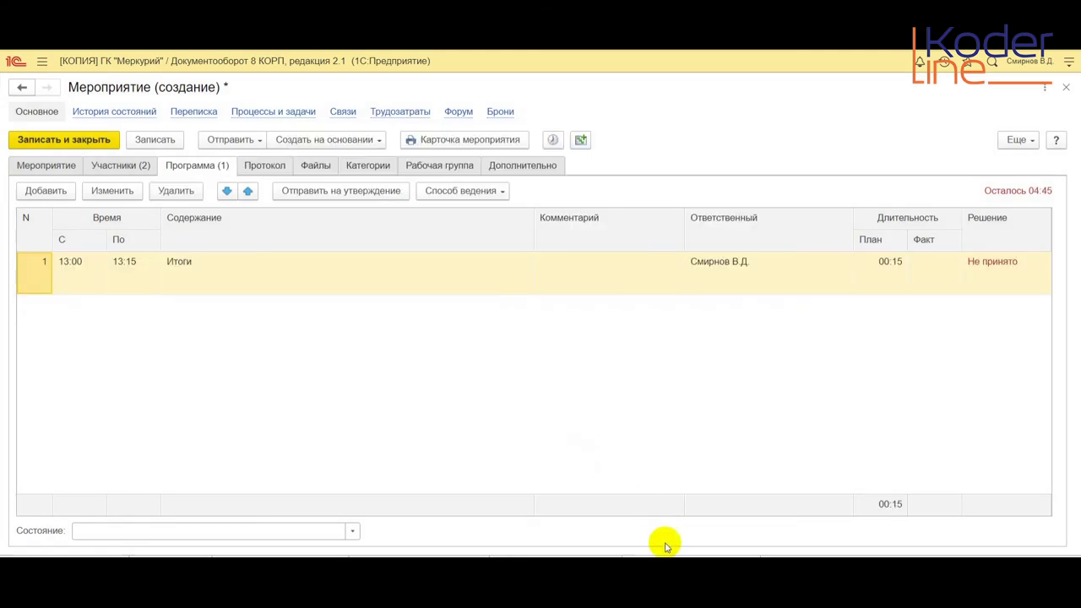
- Check the event's files, start the invitation process for the meeting, and review the participants list
{"action": "left_click", "coordinate": [317, 167]}
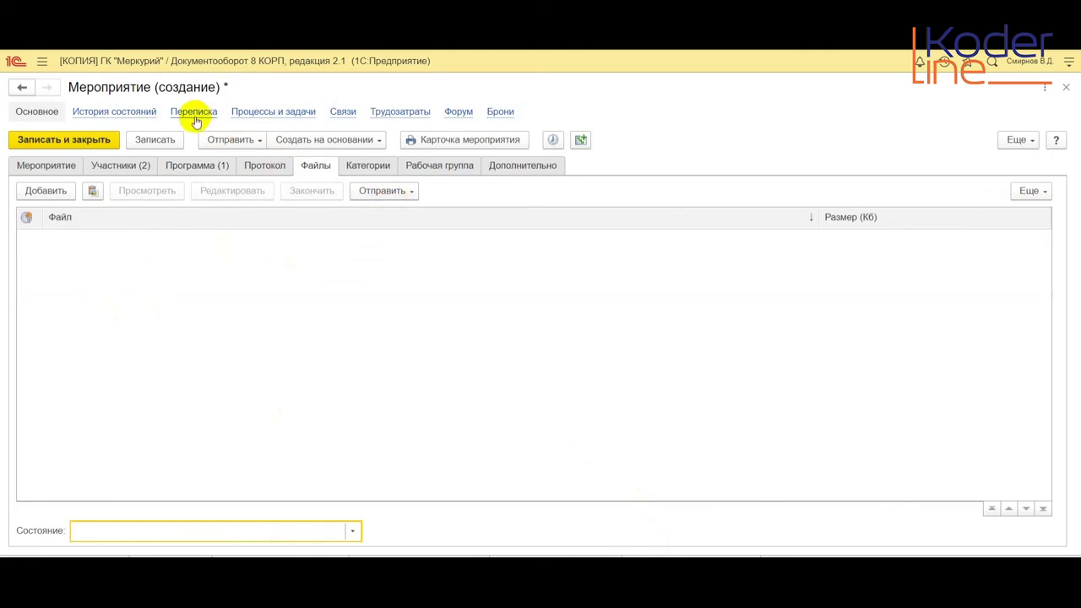
{"action": "left_click", "coordinate": [258, 139]}
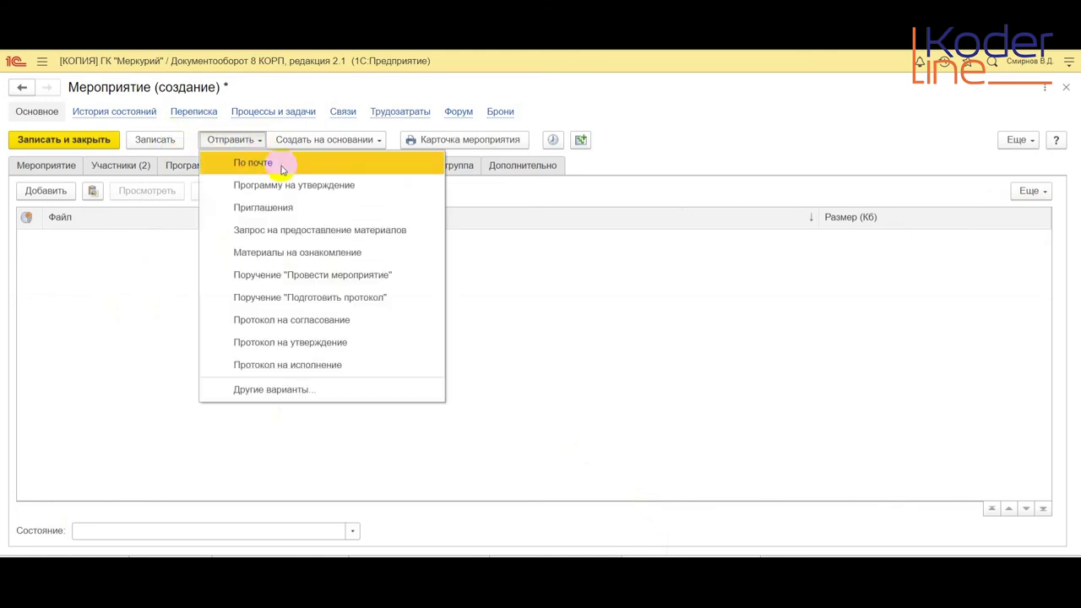
{"action": "left_click", "coordinate": [257, 207]}
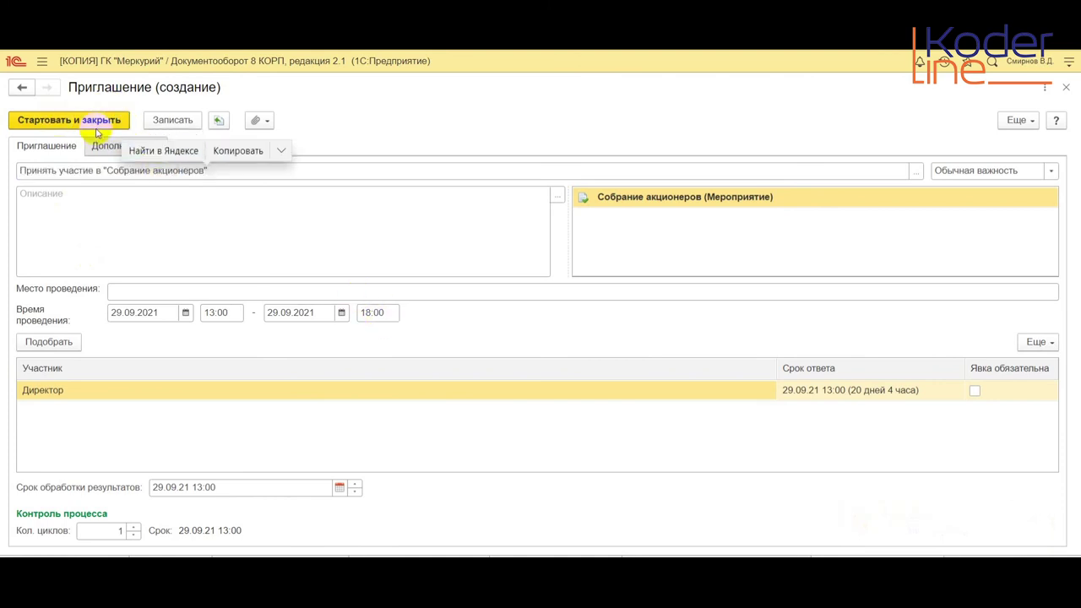
{"action": "left_click", "coordinate": [70, 120]}
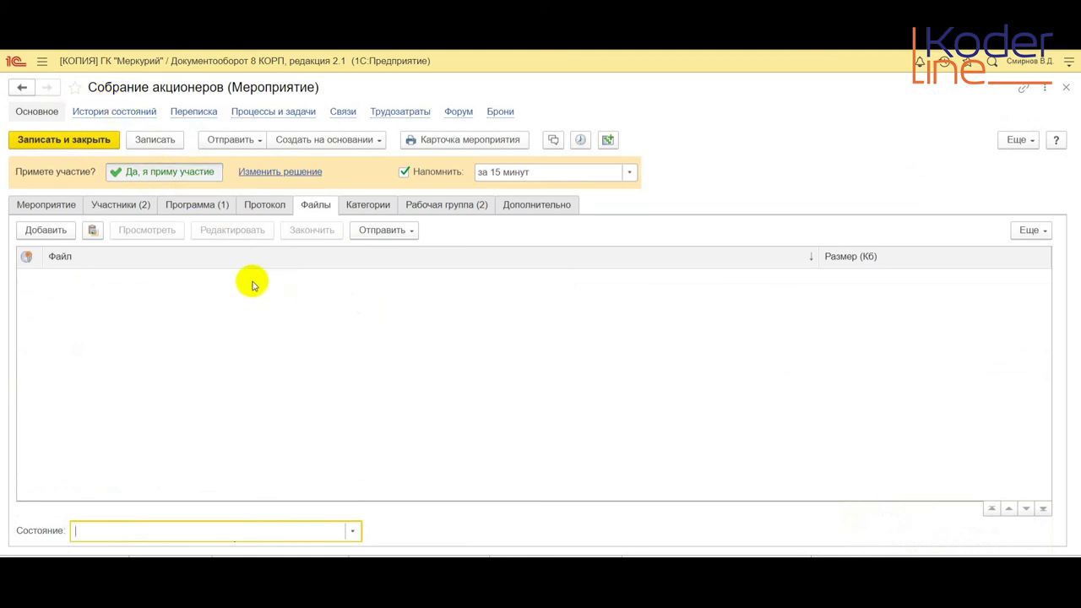
{"action": "left_click", "coordinate": [67, 211]}
{"action": "left_click", "coordinate": [118, 211]}
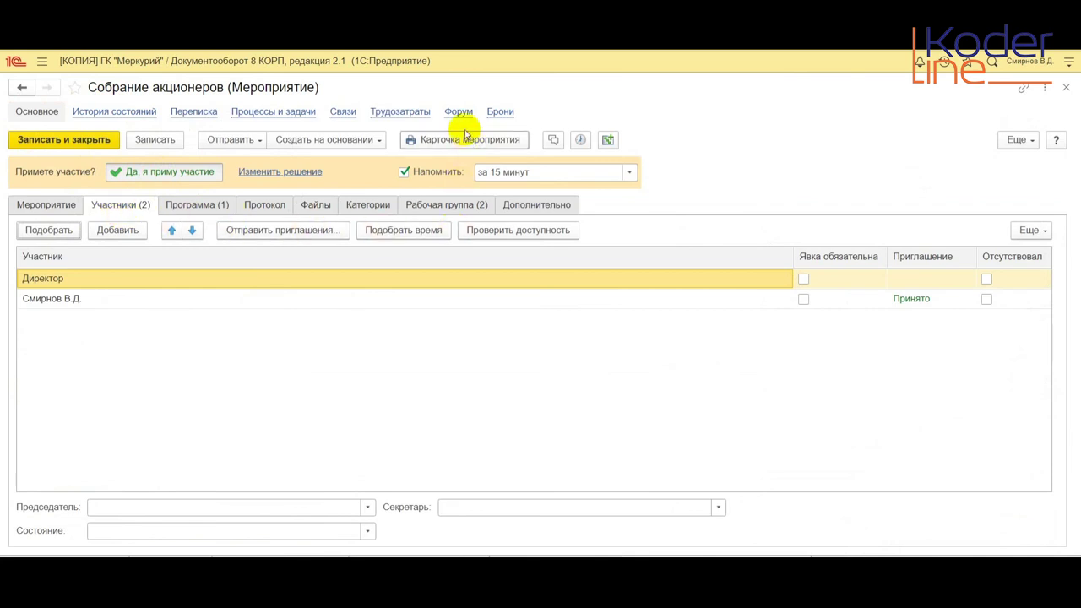
- Create a new room booking for the event and choose Кабинет 2204 as the room
{"action": "left_click", "coordinate": [499, 116]}
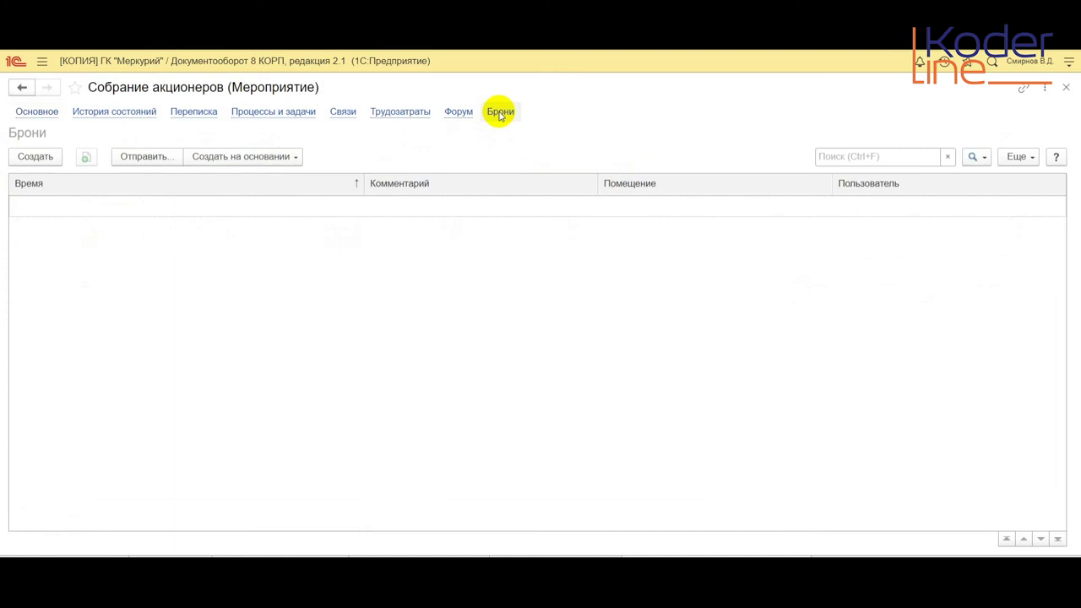
{"action": "left_click", "coordinate": [204, 159]}
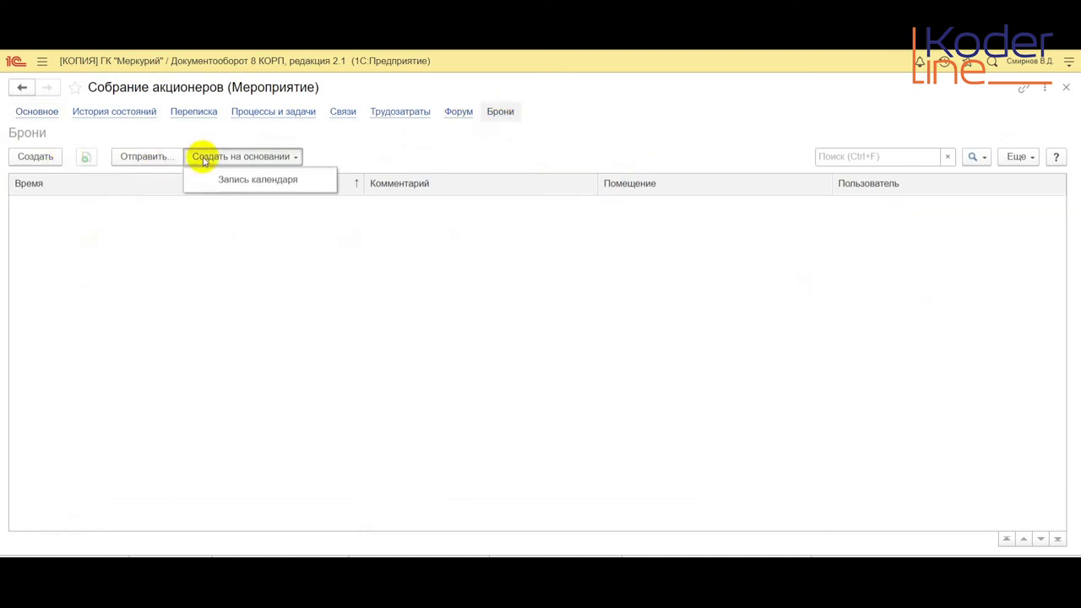
{"action": "left_click", "coordinate": [36, 159]}
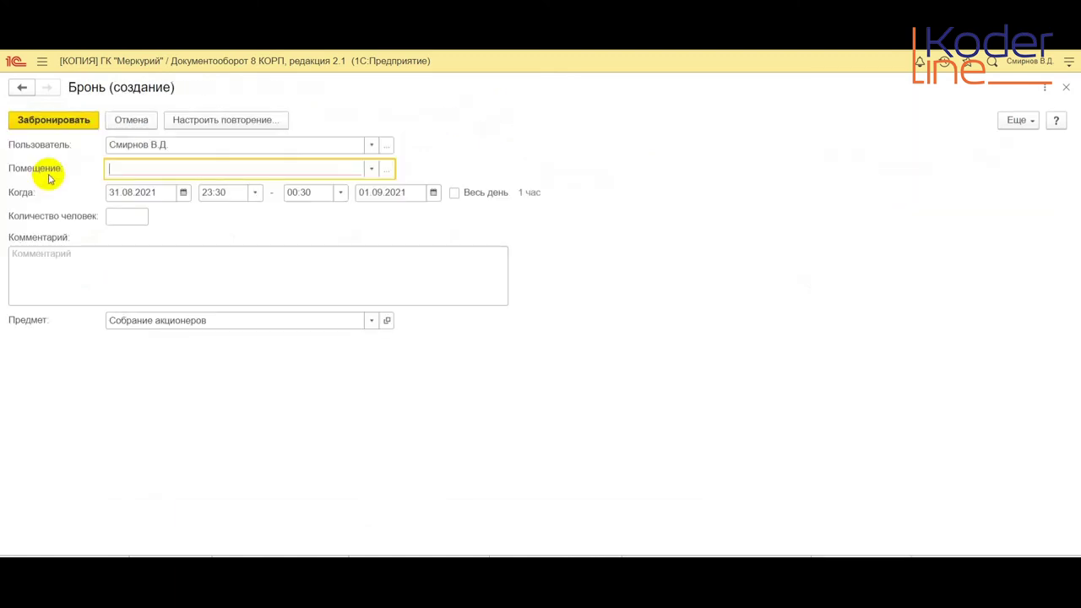
{"action": "left_click", "coordinate": [371, 170]}
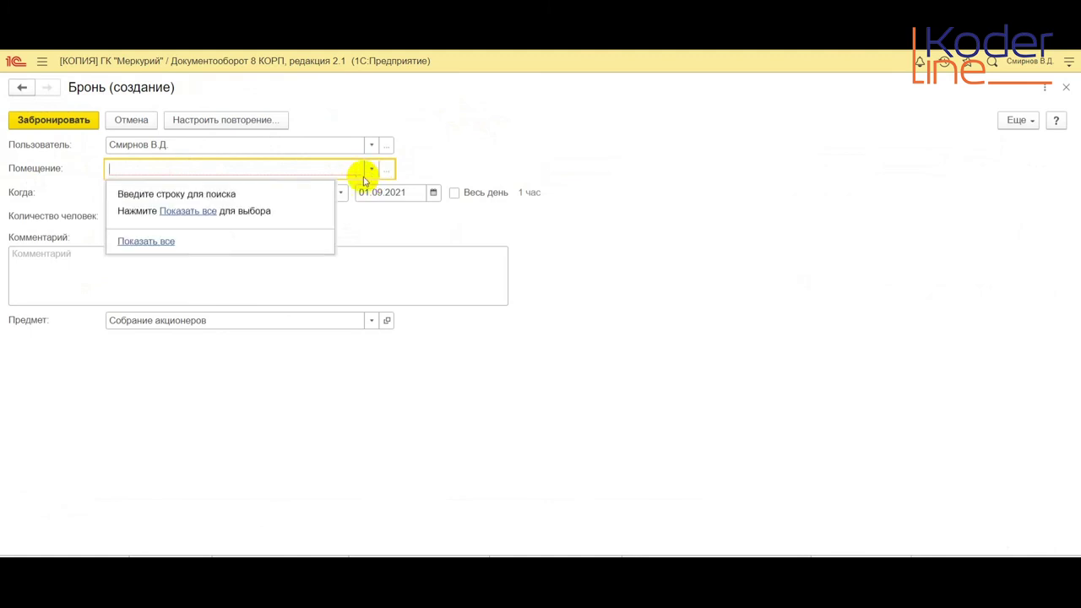
{"action": "left_click", "coordinate": [185, 211]}
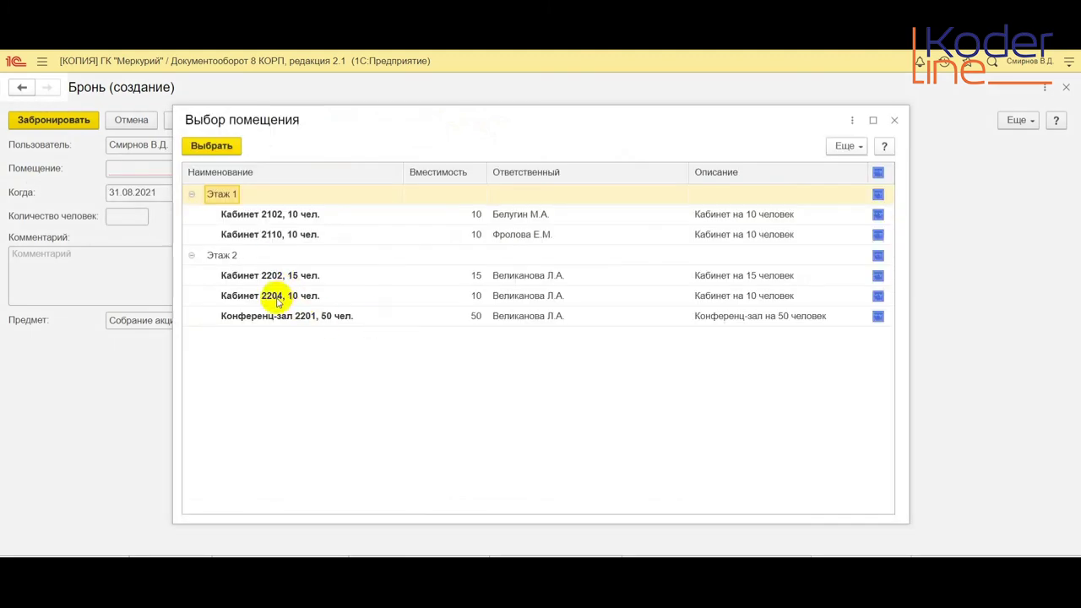
{"action": "left_click", "coordinate": [275, 299]}
{"action": "double_click", "coordinate": [275, 299]}
- Set the booking period to 29.09.2021 from 13:00 to 20:00
{"action": "left_click", "coordinate": [183, 208]}
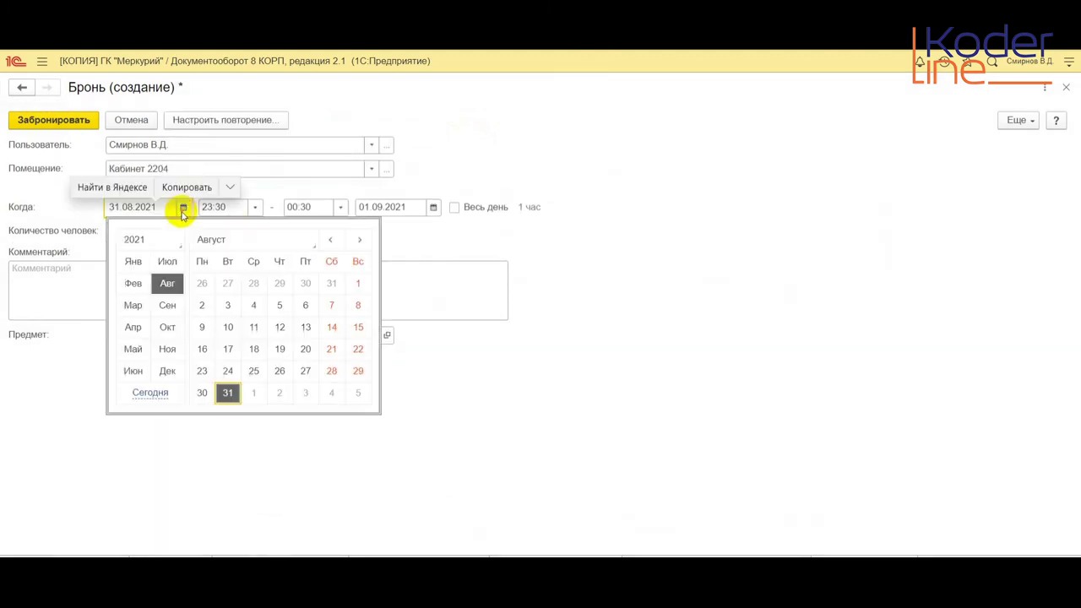
{"action": "left_click", "coordinate": [167, 304]}
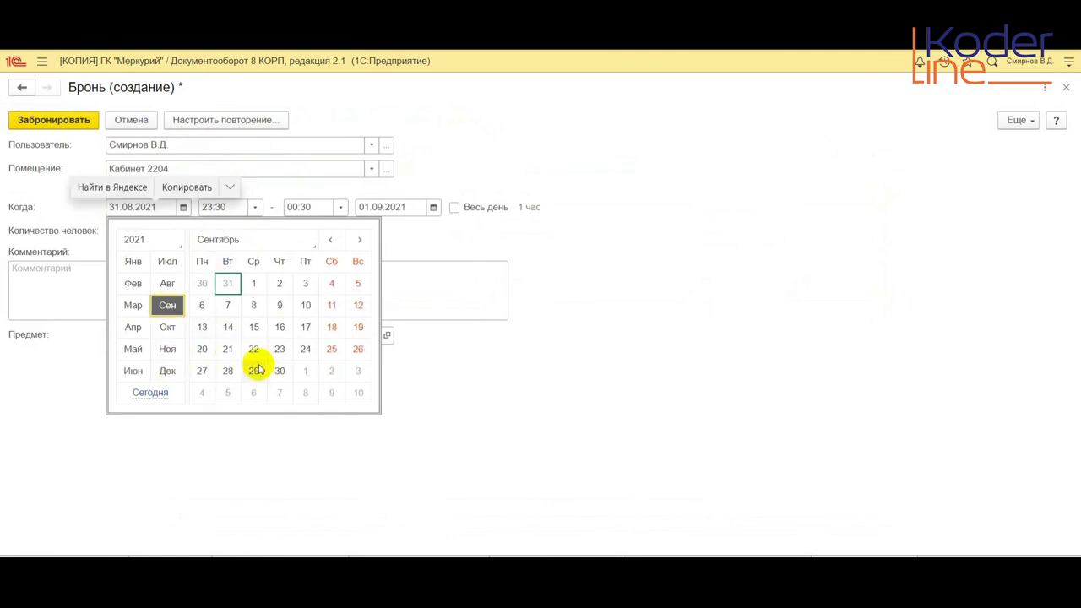
{"action": "left_click", "coordinate": [253, 369]}
{"action": "left_click", "coordinate": [255, 208]}
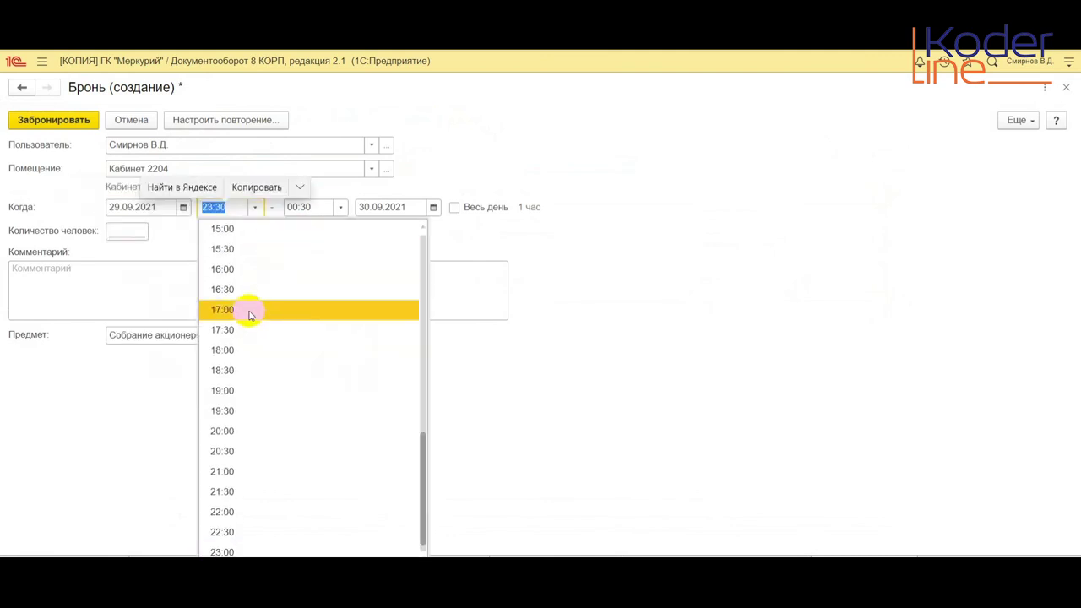
{"action": "scroll", "coordinate": [255, 287], "scroll_direction": "up", "scroll_amount": 8}
{"action": "scroll", "coordinate": [251, 445], "scroll_direction": "down", "scroll_amount": 1}
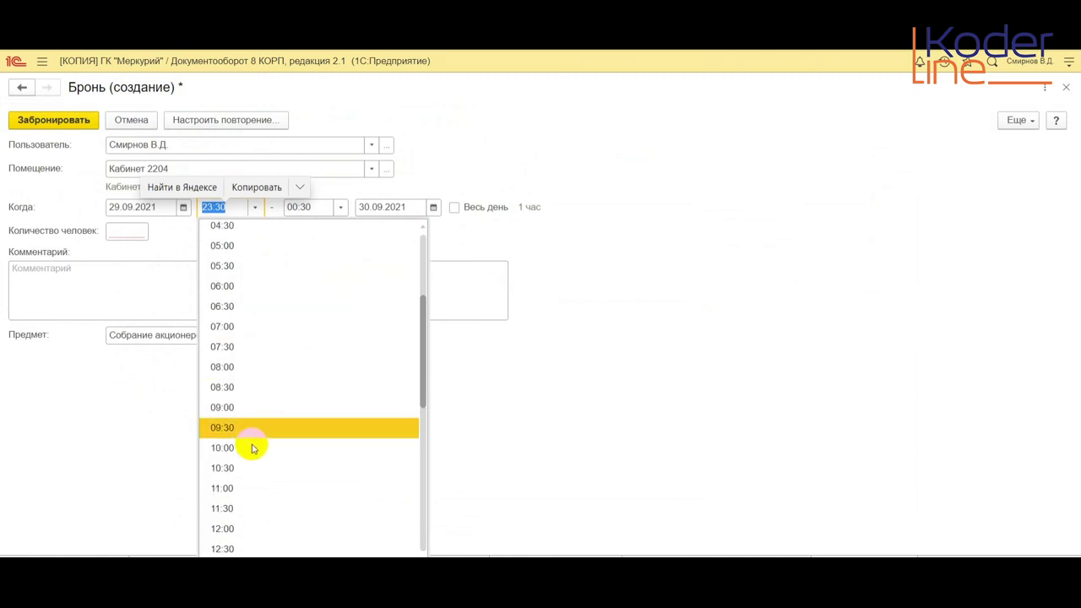
{"action": "scroll", "coordinate": [250, 480], "scroll_direction": "down", "scroll_amount": 2}
{"action": "left_click", "coordinate": [244, 492]}
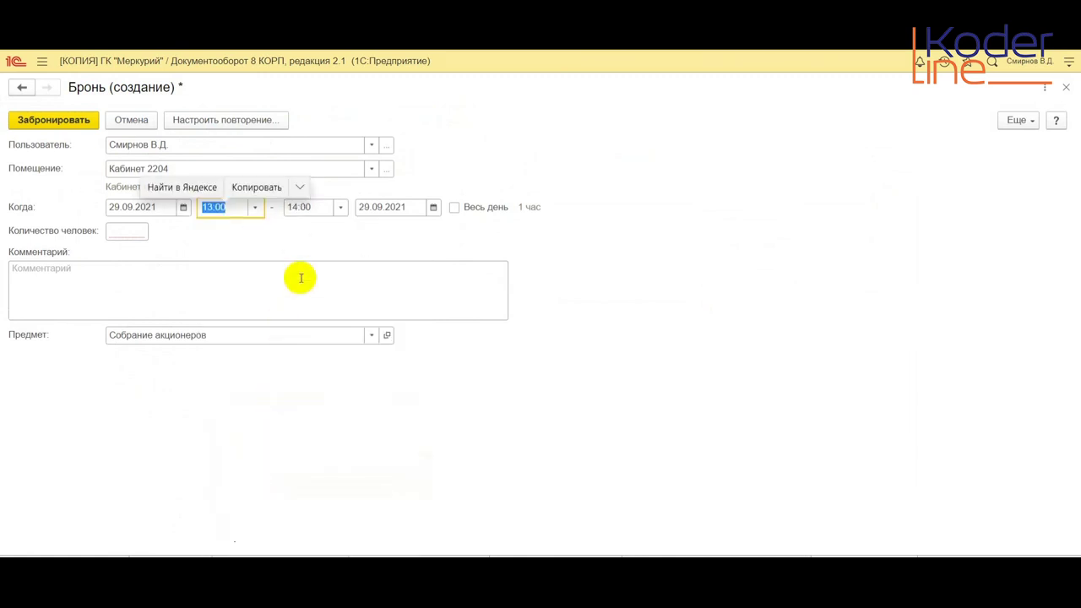
{"action": "left_click", "coordinate": [341, 206]}
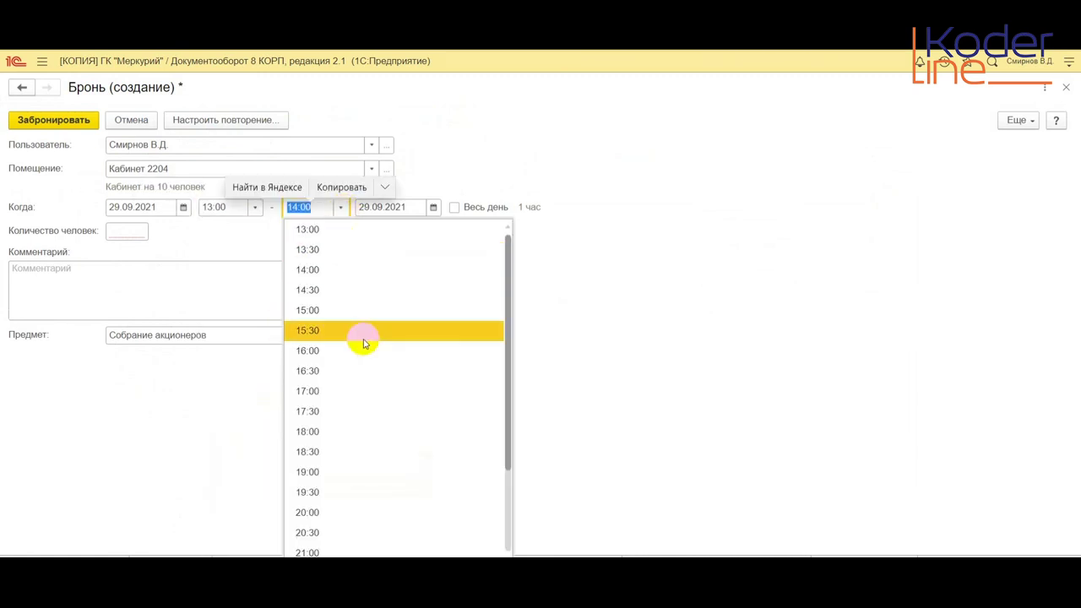
{"action": "left_click", "coordinate": [345, 512]}
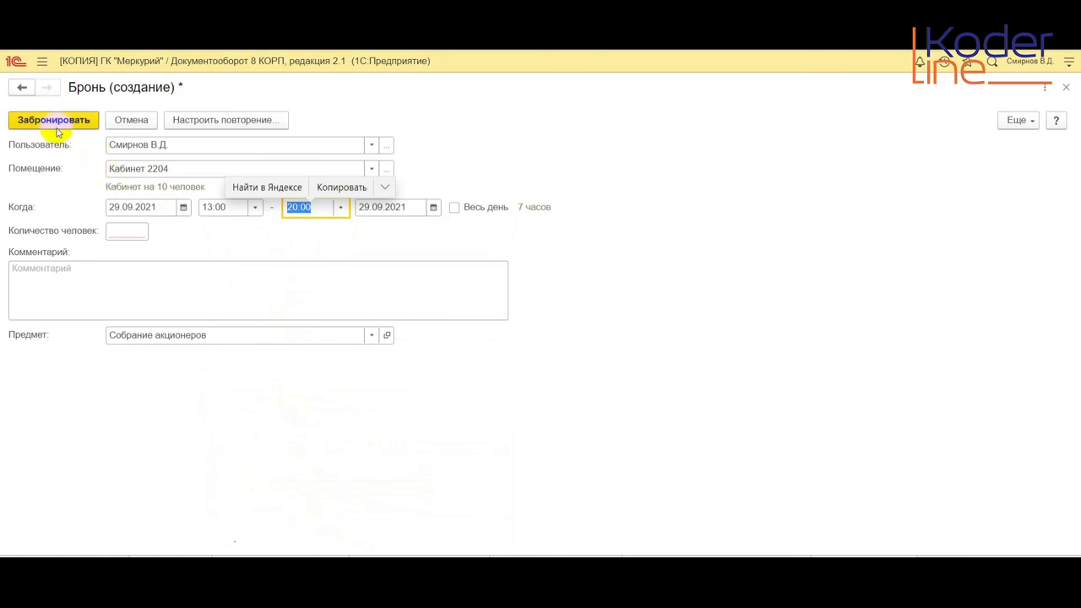
- Enter 2 people and the comment "Собрание акционеров" in the booking, and book the room
{"action": "left_click", "coordinate": [138, 227]}
{"action": "type", "text": "2"}
{"action": "left_click", "coordinate": [88, 291]}
{"action": "type", "text": "Итог"}
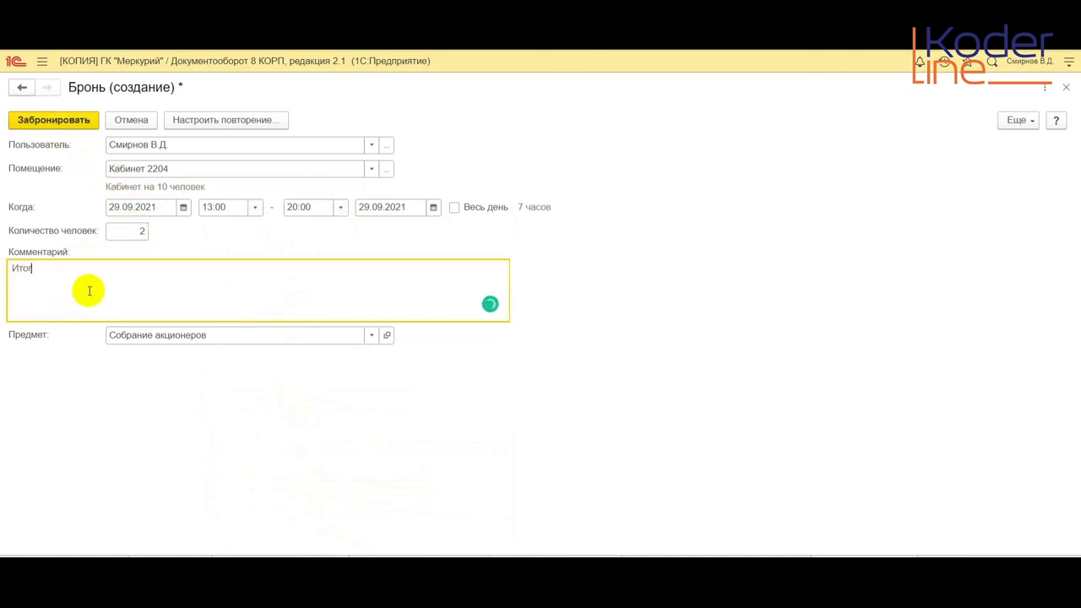
{"action": "key", "text": "BackSpace"}
{"action": "key", "text": "BackSpace"}
{"action": "key", "text": "BackSpace"}
{"action": "key", "text": "BackSpace"}
{"action": "type", "text": "Собрание акционеров"}
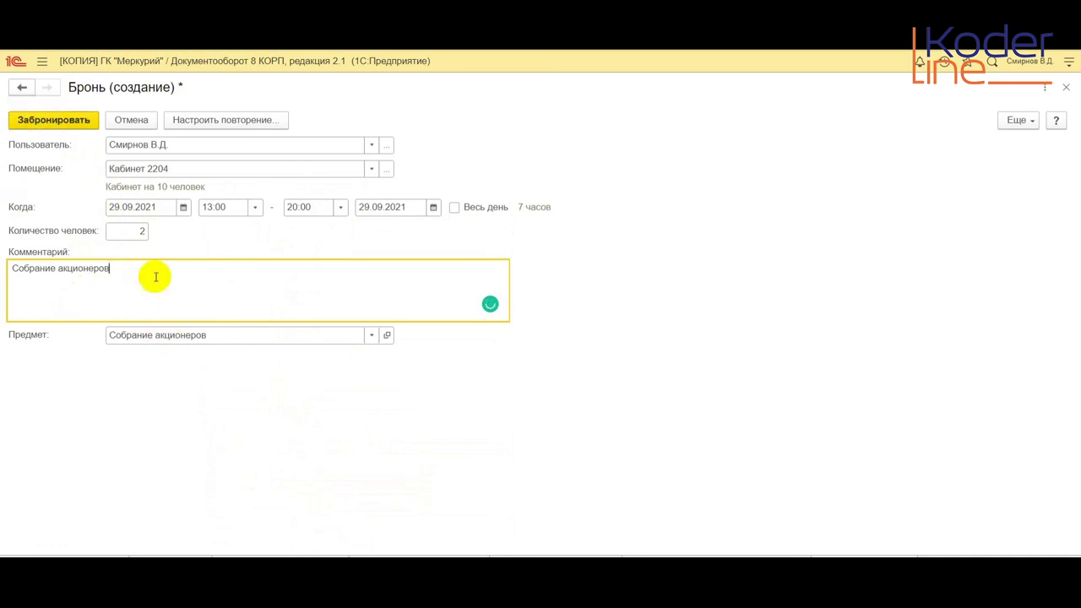
{"action": "left_click", "coordinate": [67, 120]}
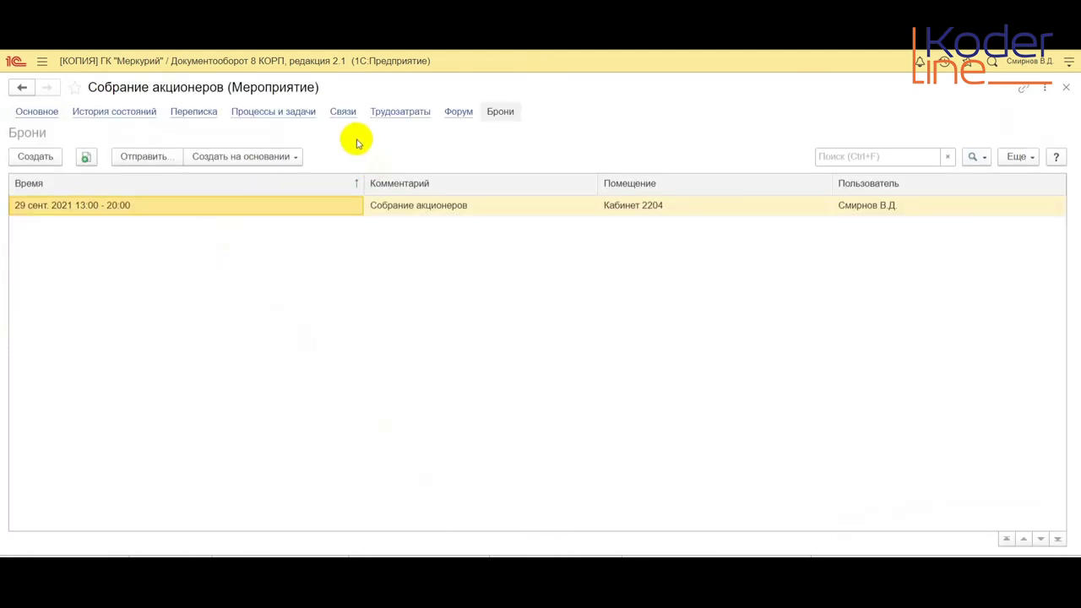
- Return to the event's main card, save the event and close it
{"action": "left_click", "coordinate": [35, 111]}
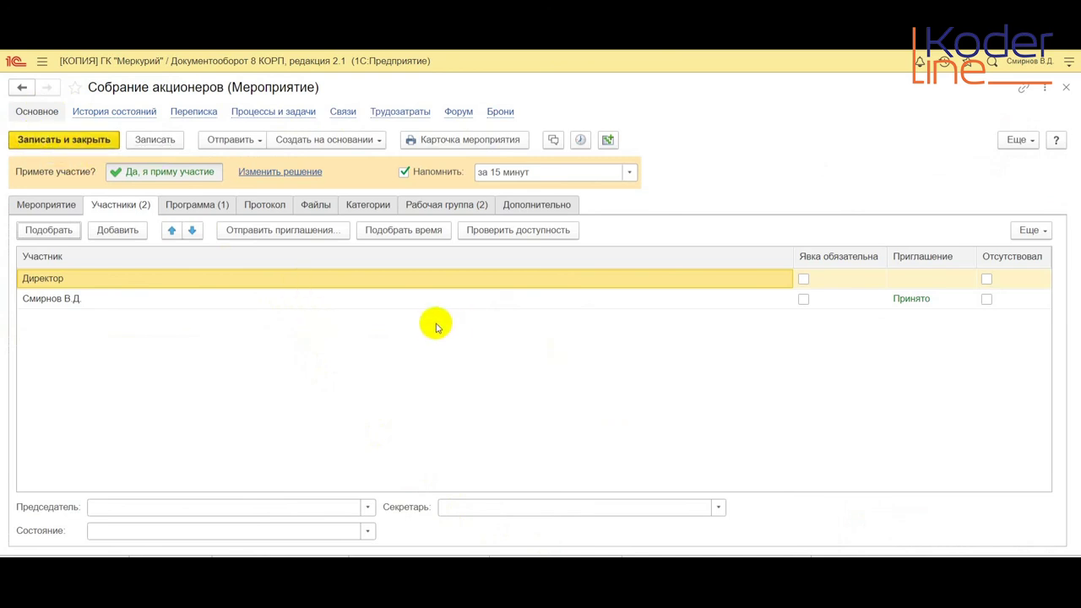
{"action": "key", "text": "ctrl+Return"}
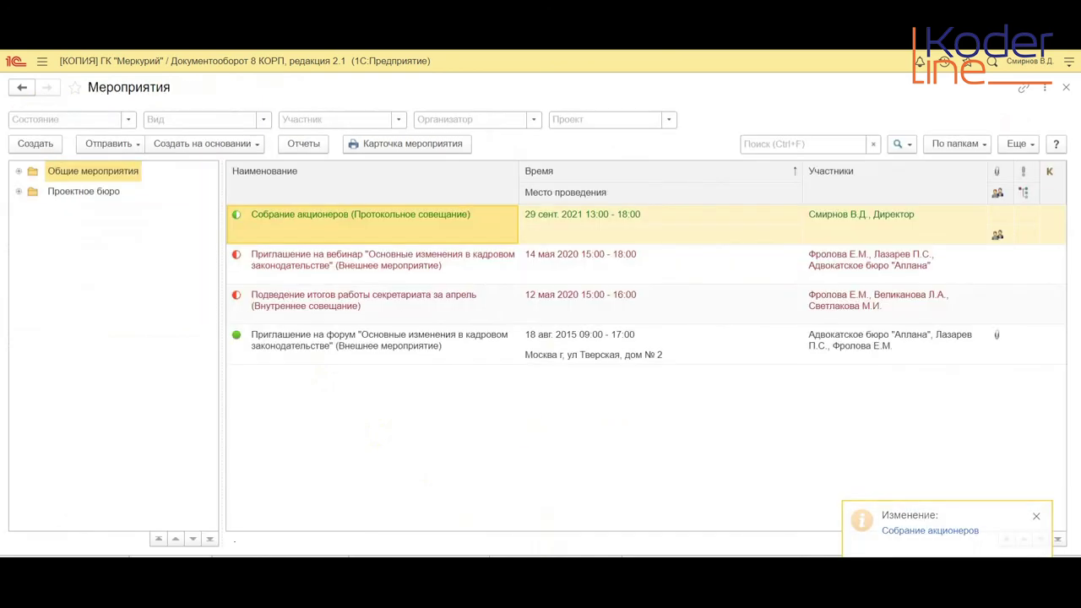